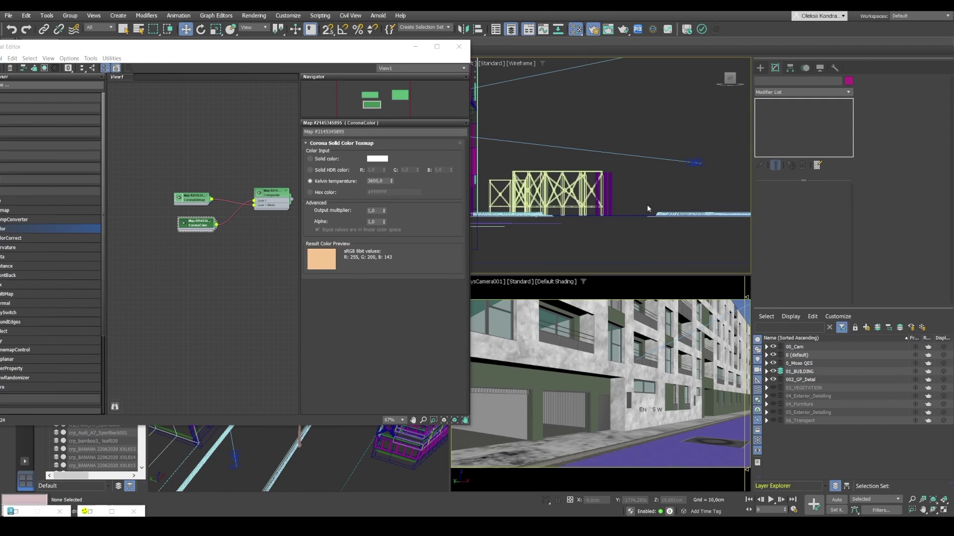
- Select the target directional light and nudge it slightly along Y to refresh the Corona render
{"action": "scroll", "coordinate": [647, 204], "scroll_direction": "down", "scroll_amount": 5}
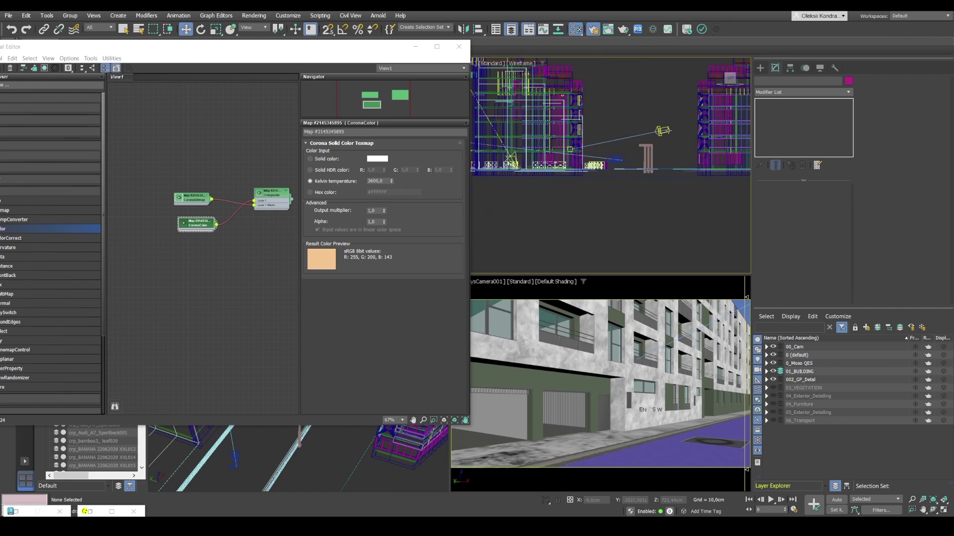
{"action": "left_click", "coordinate": [662, 130]}
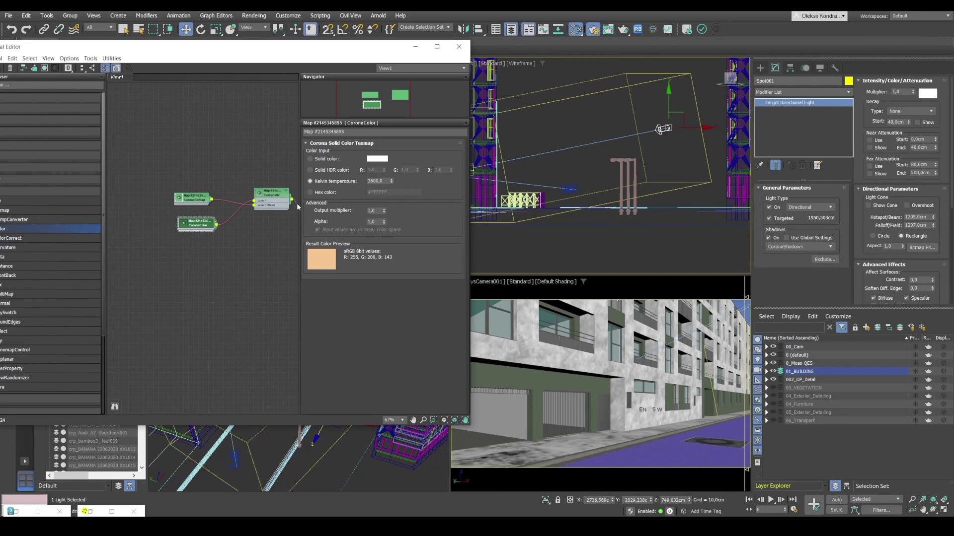
{"action": "middle_click_drag", "start_coordinate": [297, 204], "coordinate": [198, 200]}
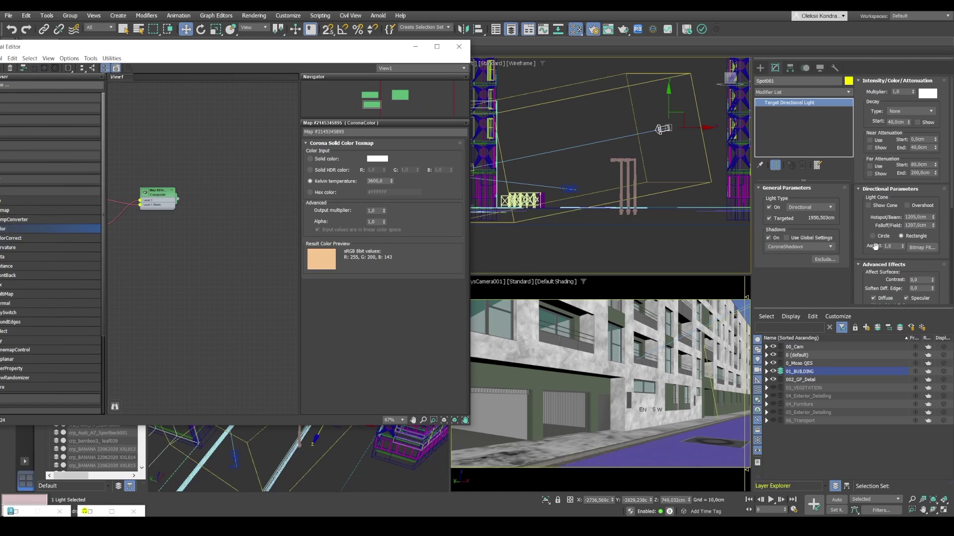
{"action": "scroll", "coordinate": [894, 223], "scroll_direction": "down", "scroll_amount": 2}
{"action": "scroll", "coordinate": [894, 223], "scroll_direction": "down", "scroll_amount": 3}
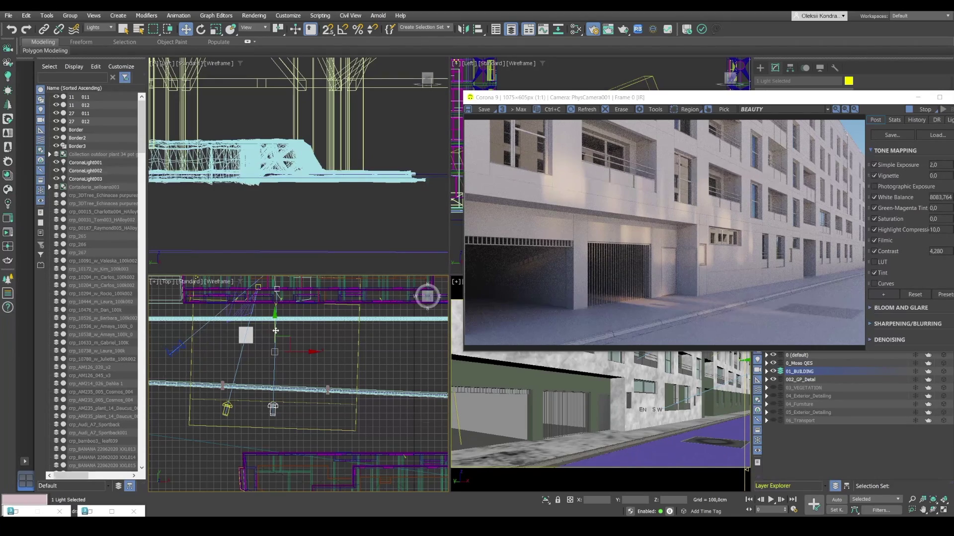
{"action": "left_click_drag", "start_coordinate": [275, 329], "coordinate": [274, 335]}
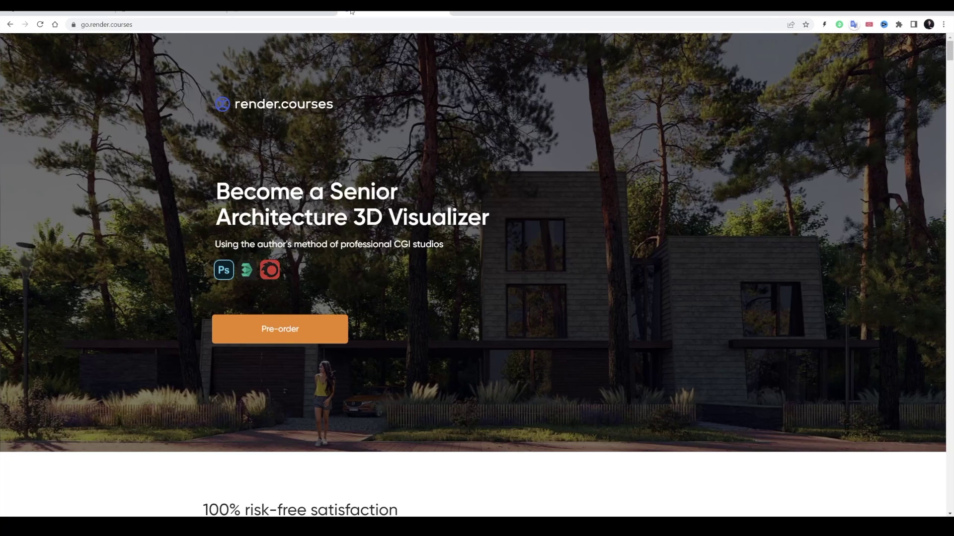
- Switch to the caustics_wall_FHD.jpg reference photo of the sun-dappled yellow facade
{"action": "left_click", "coordinate": [300, 14]}
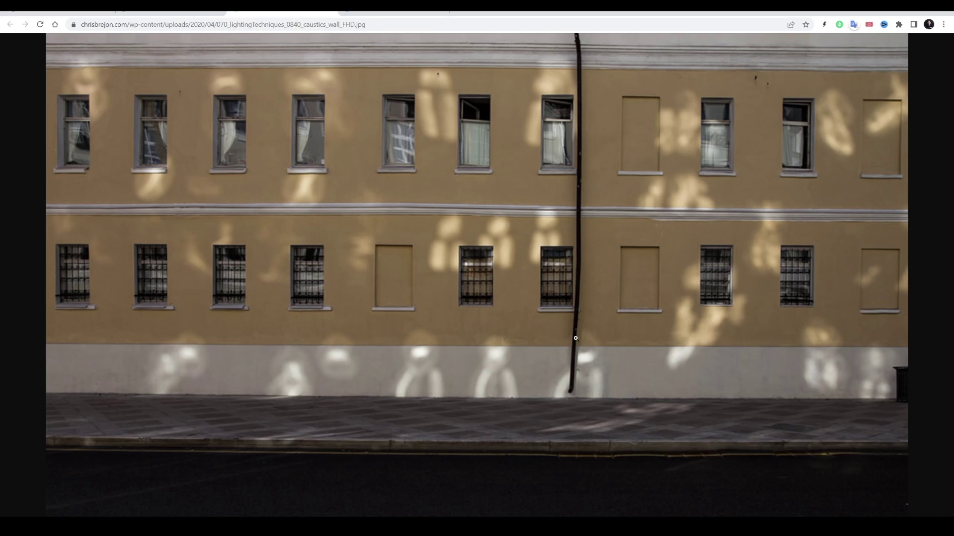
- Switch to the Chinatown reference photo of the white building with reflected sunlight
{"action": "left_click", "coordinate": [193, 7]}
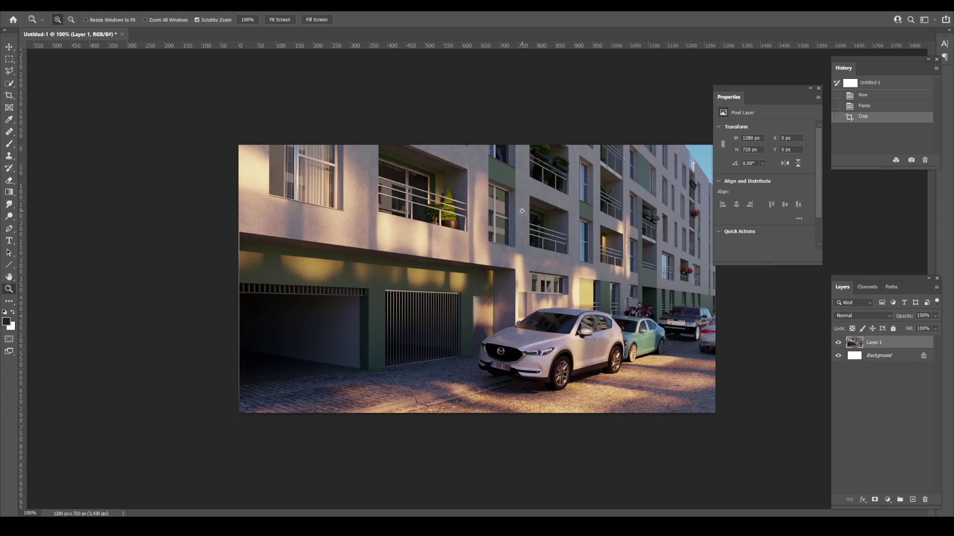
- Switch from the Photoshop render back to Chrome
{"action": "key", "text": "alt+Tab"}
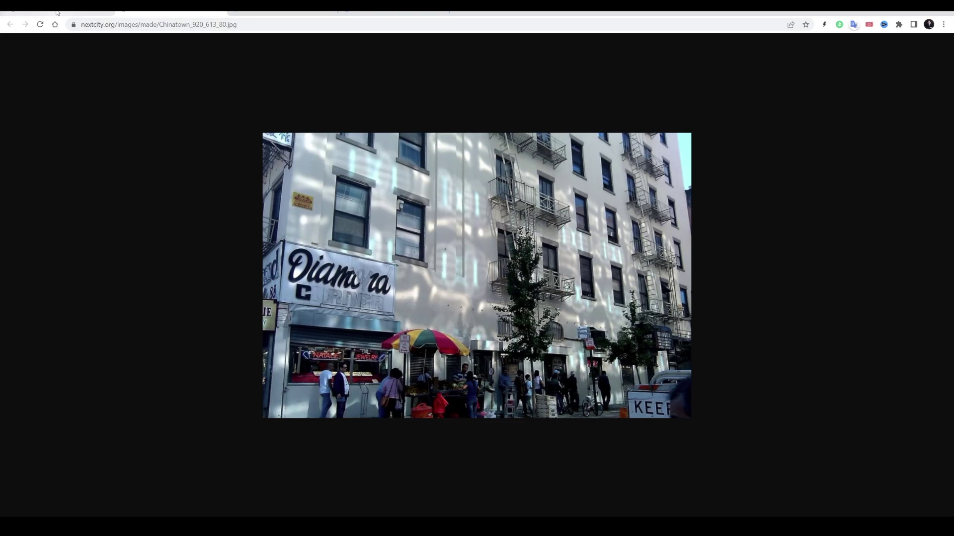
- Browse the sunlight_reflect_5, _1 and _6 cutouts in Cutoutbox, closing each detail view
{"action": "left_click", "coordinate": [57, 12]}
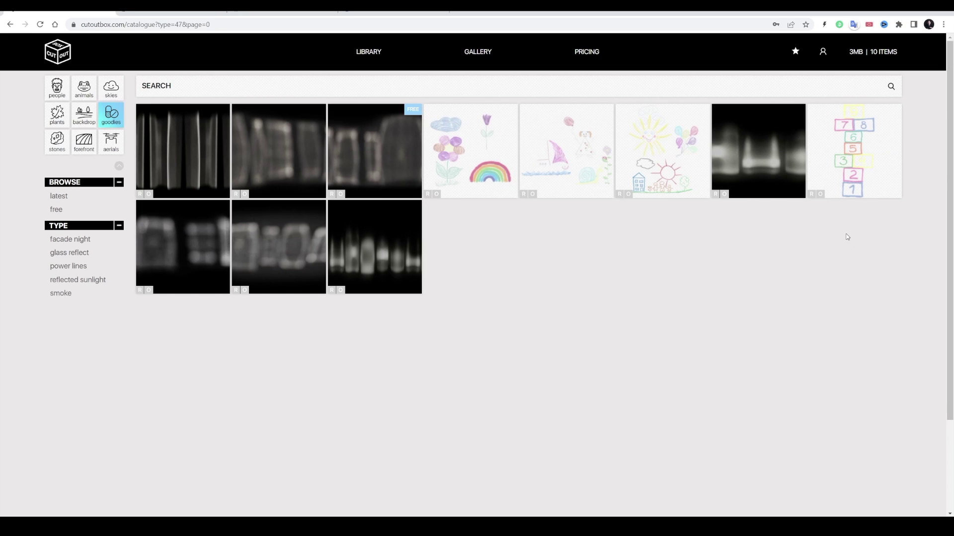
{"action": "left_click", "coordinate": [192, 141]}
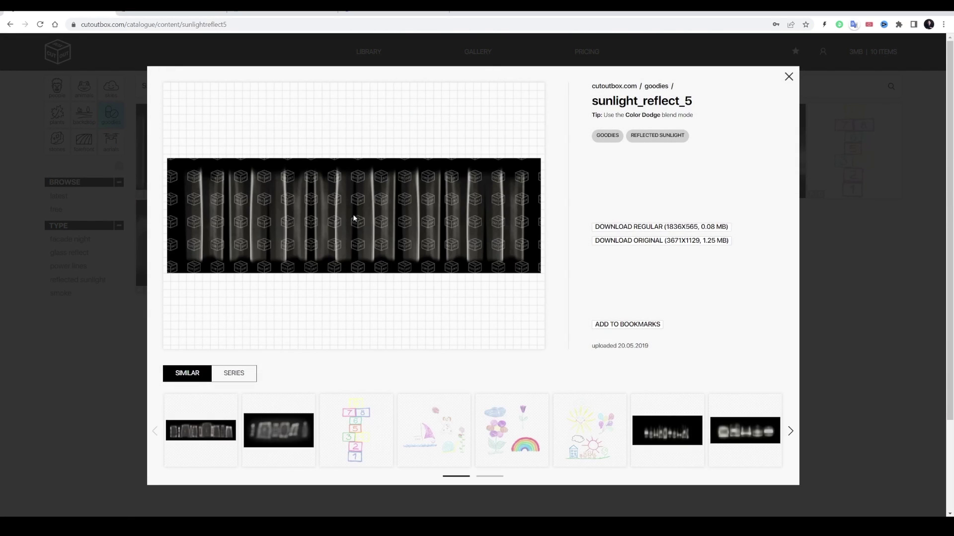
{"action": "left_click", "coordinate": [266, 430]}
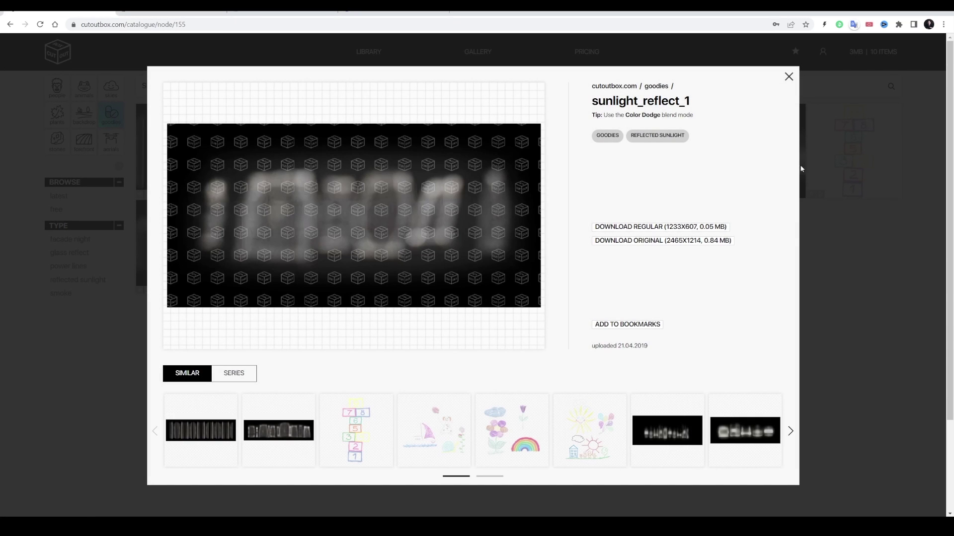
{"action": "left_click", "coordinate": [876, 279]}
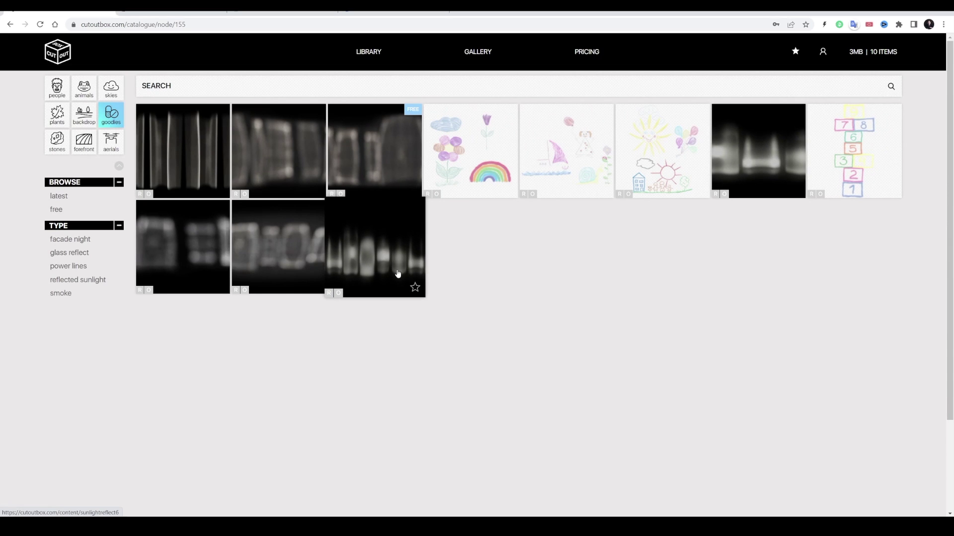
{"action": "left_click", "coordinate": [376, 249]}
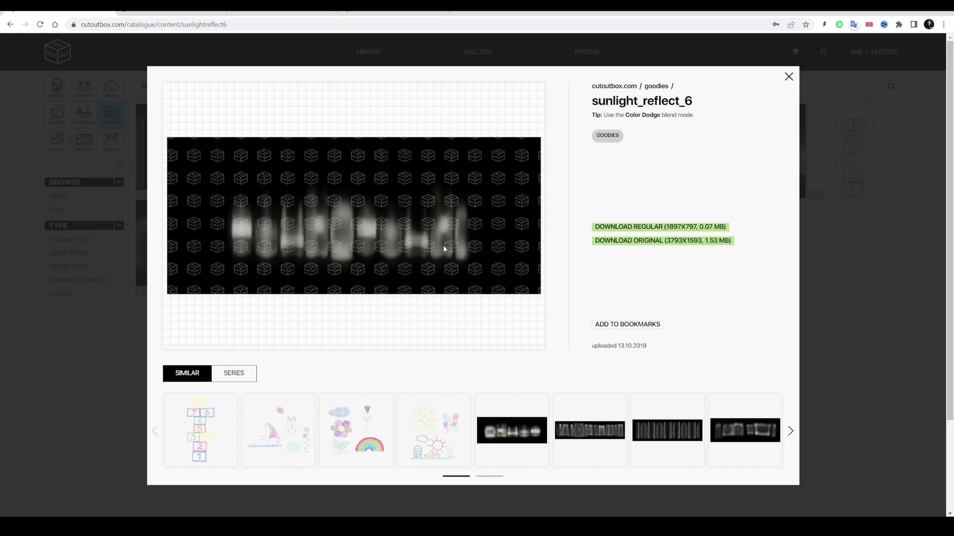
{"action": "left_click", "coordinate": [879, 222]}
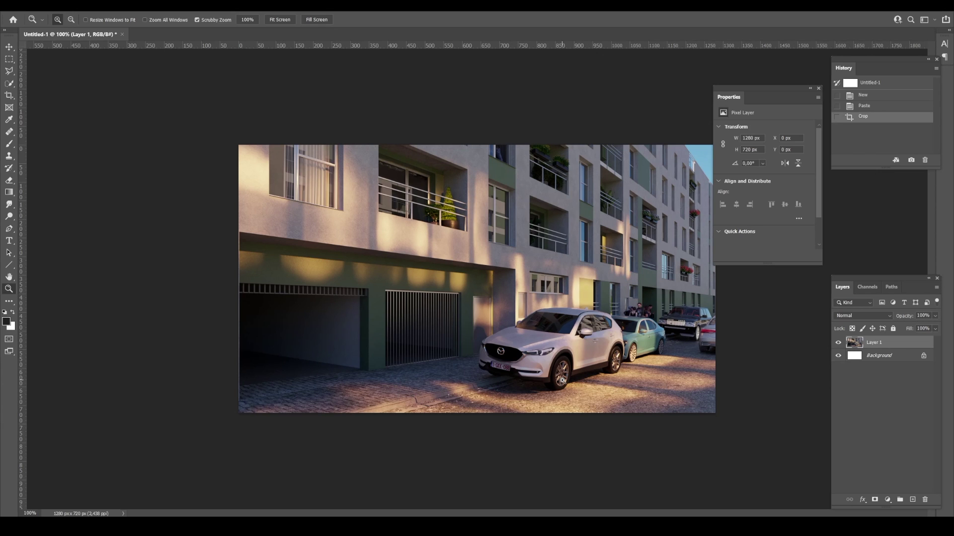
- Switch away from the Photoshop render to the browser
{"action": "key", "text": "alt+Tab"}
- Return to 3ds Max and place a new CoronaLight on the street
{"action": "key", "text": "alt+Tab"}
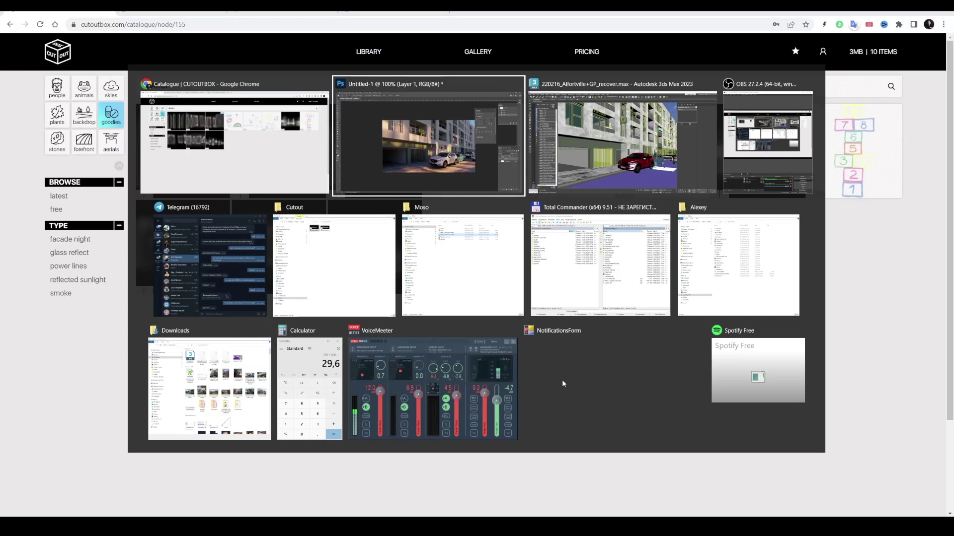
{"action": "key", "text": "alt+Tab"}
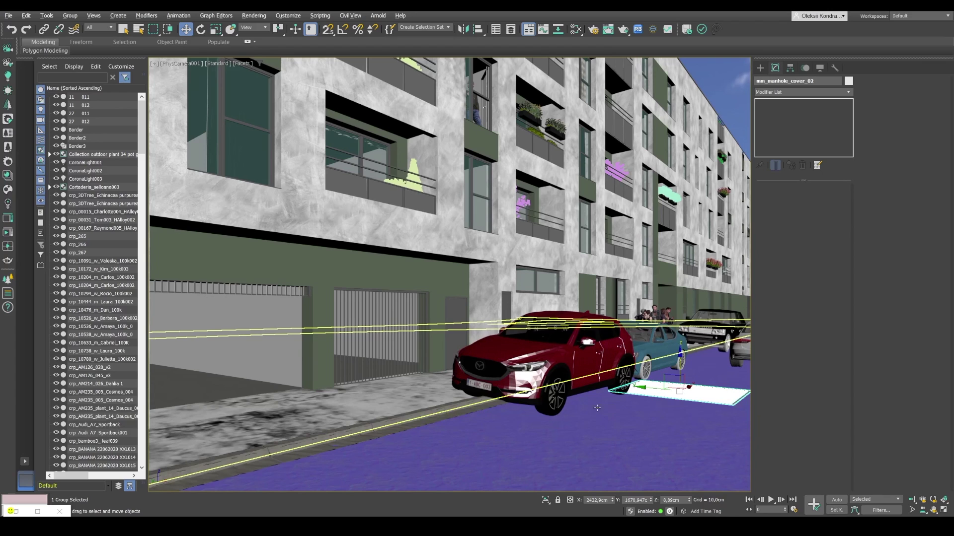
{"action": "left_click", "coordinate": [760, 67]}
{"action": "left_click", "coordinate": [781, 82]}
{"action": "left_click", "coordinate": [784, 94]}
{"action": "left_click", "coordinate": [774, 120]}
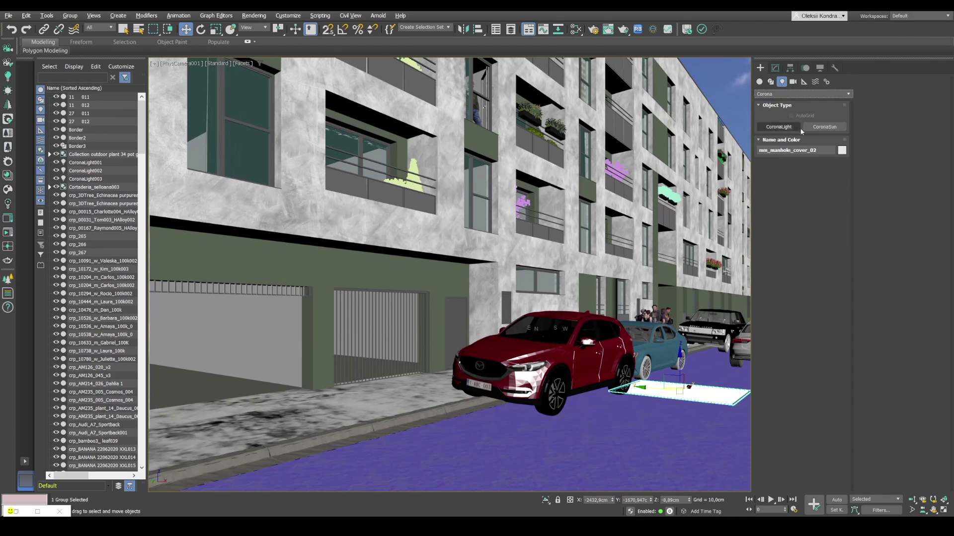
{"action": "left_click", "coordinate": [779, 127]}
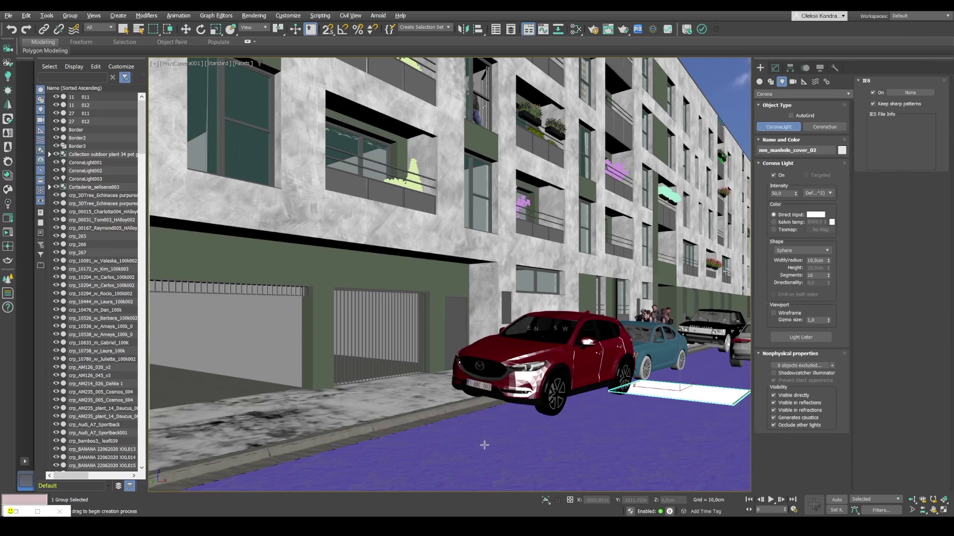
{"action": "mouse_move", "coordinate": [491, 433]}
{"action": "left_mouse_down"}
{"action": "mouse_move", "coordinate": [546, 422]}
{"action": "mouse_move", "coordinate": [475, 438]}
{"action": "left_mouse_up"}
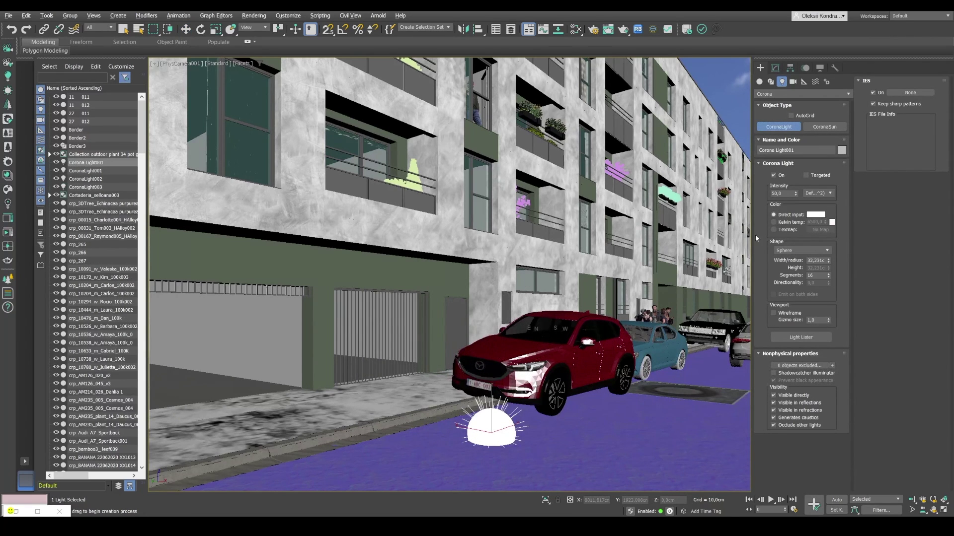
- Make the Corona light a Rectangle with Texmap colour, then delete it again
{"action": "left_click", "coordinate": [802, 250]}
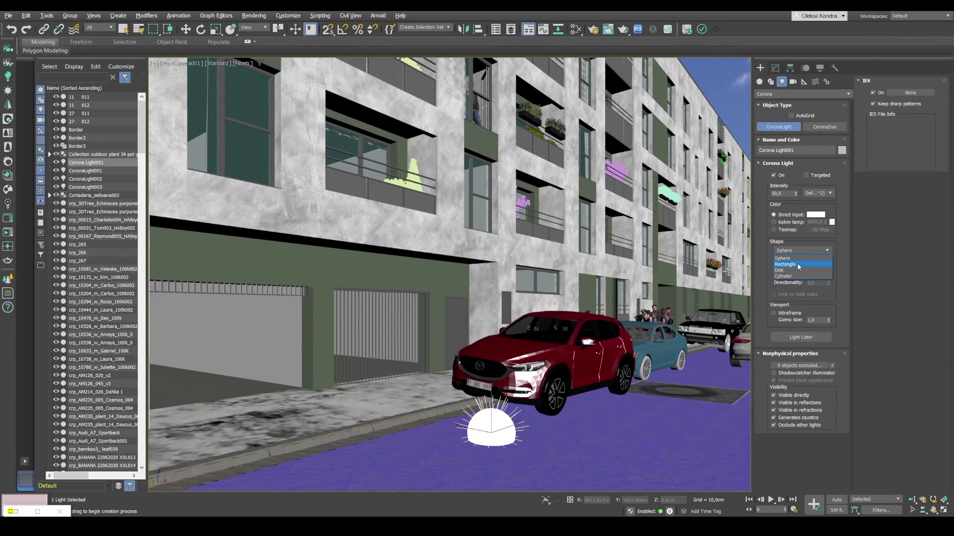
{"action": "left_click", "coordinate": [798, 265]}
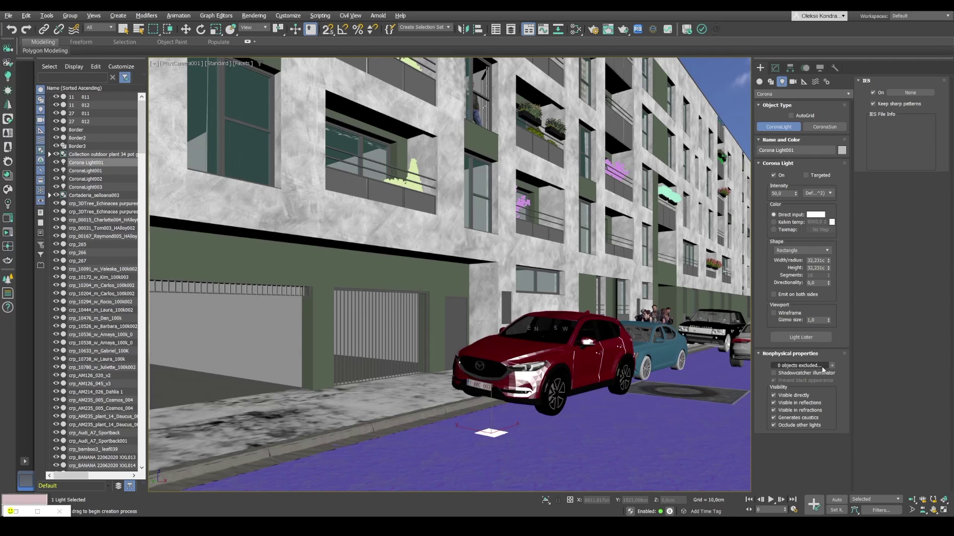
{"action": "left_click", "coordinate": [783, 230]}
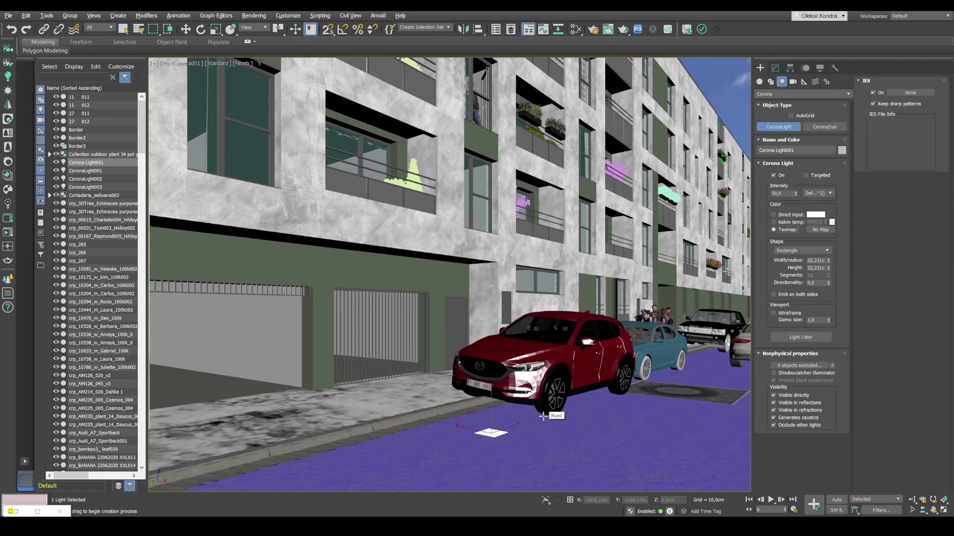
{"action": "key", "text": "Delete"}
{"action": "key", "text": "w"}
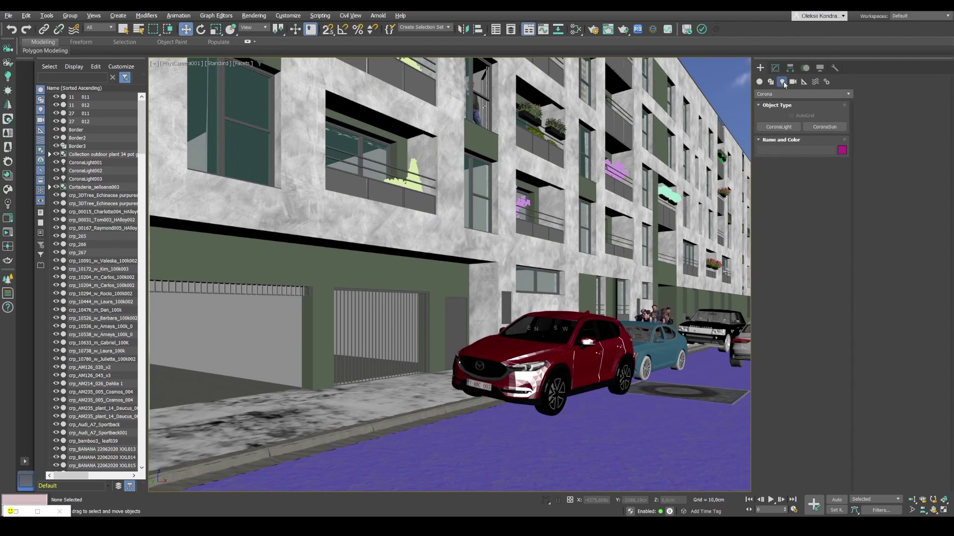
- Switch the light family from Corona through Photometric to Standard
{"action": "left_click", "coordinate": [769, 94]}
{"action": "left_click", "coordinate": [768, 103]}
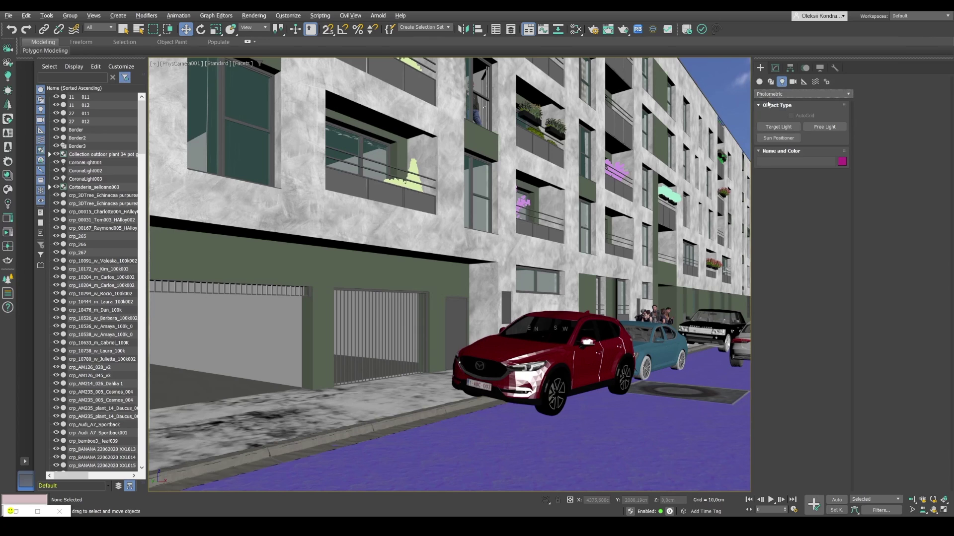
{"action": "left_click", "coordinate": [768, 94]}
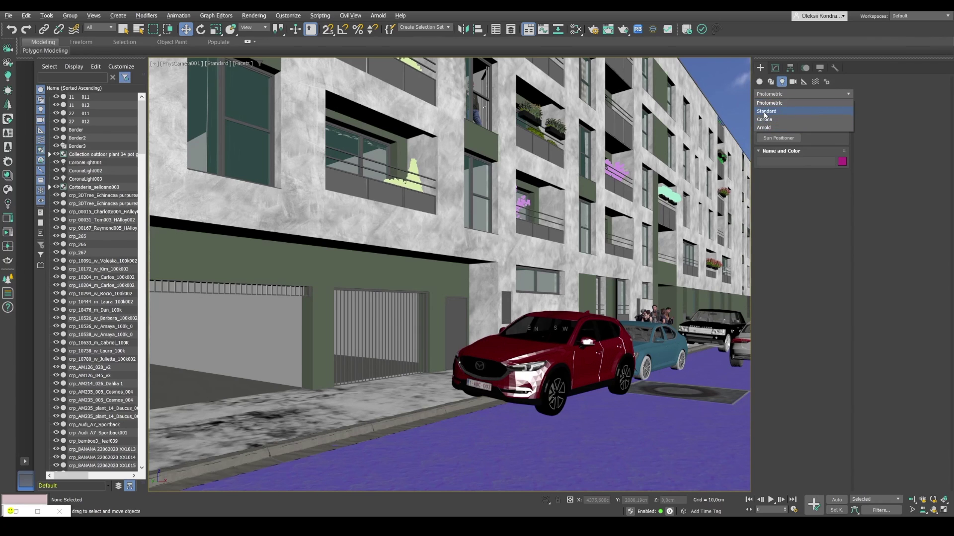
{"action": "left_click", "coordinate": [766, 111]}
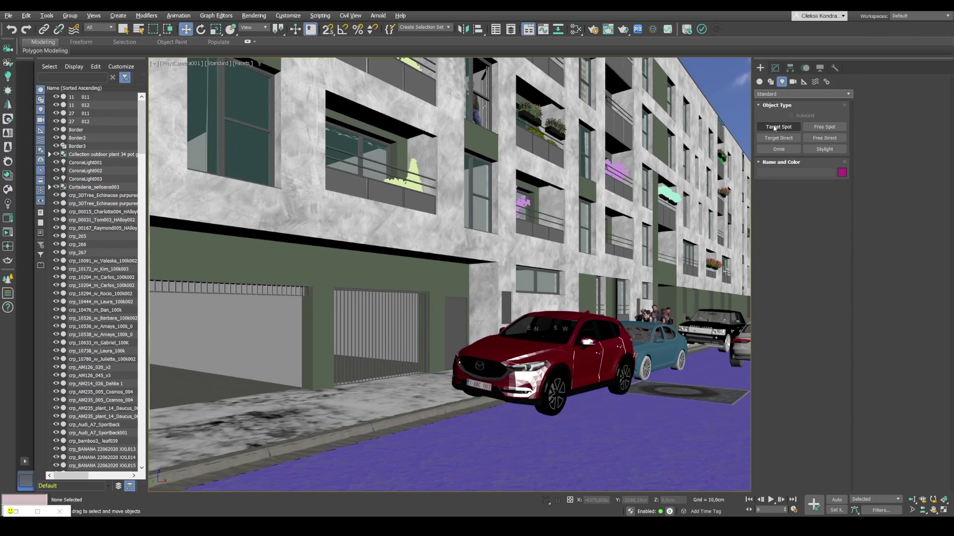
- Frame the street in the Top view and place a Target Spot aimed toward the building
{"action": "key", "text": "t"}
{"action": "scroll", "coordinate": [421, 192], "scroll_direction": "down", "scroll_amount": 4}
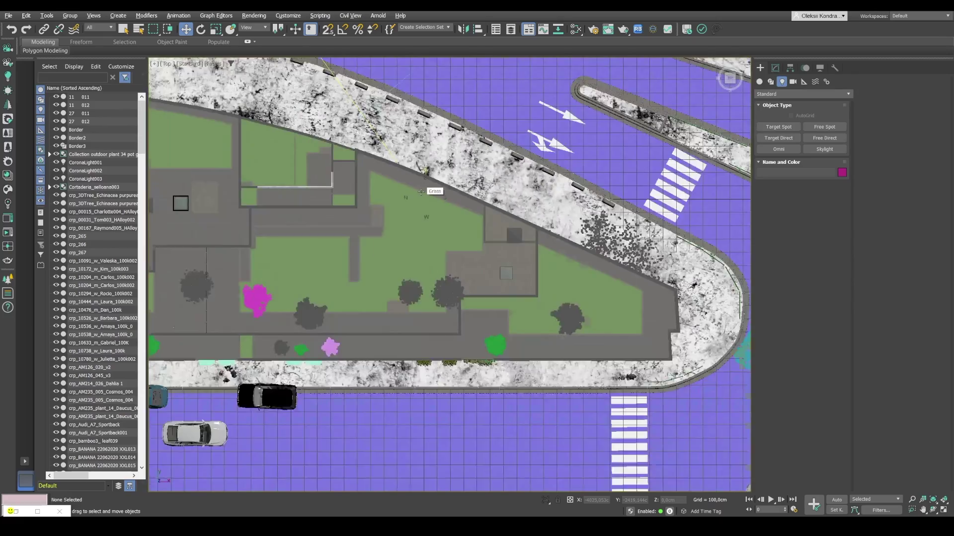
{"action": "scroll", "coordinate": [420, 191], "scroll_direction": "down", "scroll_amount": 5}
{"action": "scroll", "coordinate": [309, 222], "scroll_direction": "up", "scroll_amount": 2}
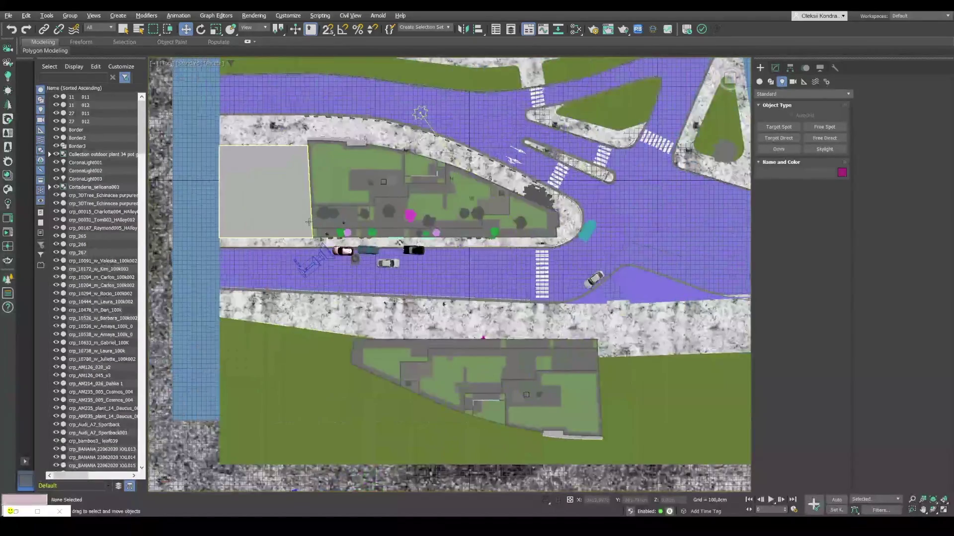
{"action": "scroll", "coordinate": [308, 222], "scroll_direction": "up", "scroll_amount": 2}
{"action": "middle_click_drag", "start_coordinate": [485, 80], "coordinate": [467, 111]}
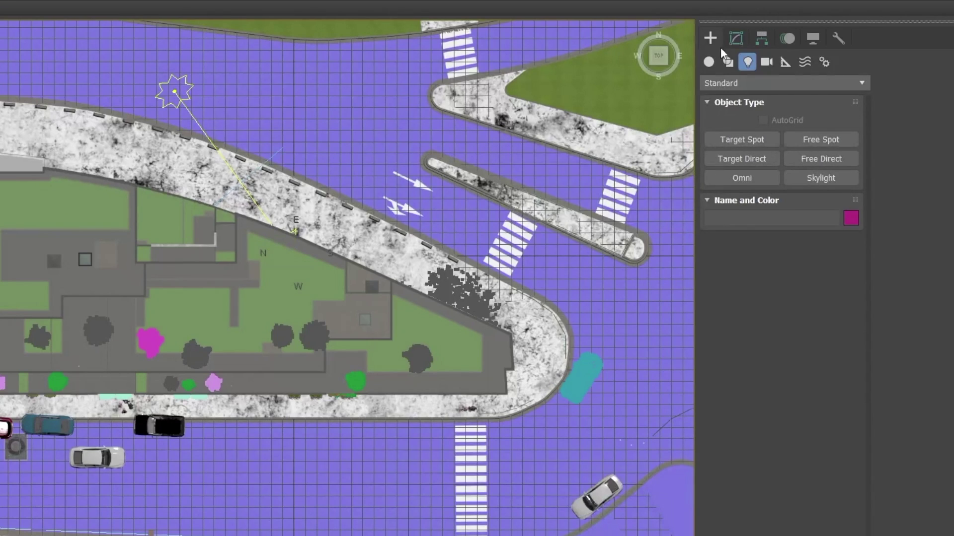
{"action": "left_click", "coordinate": [723, 139]}
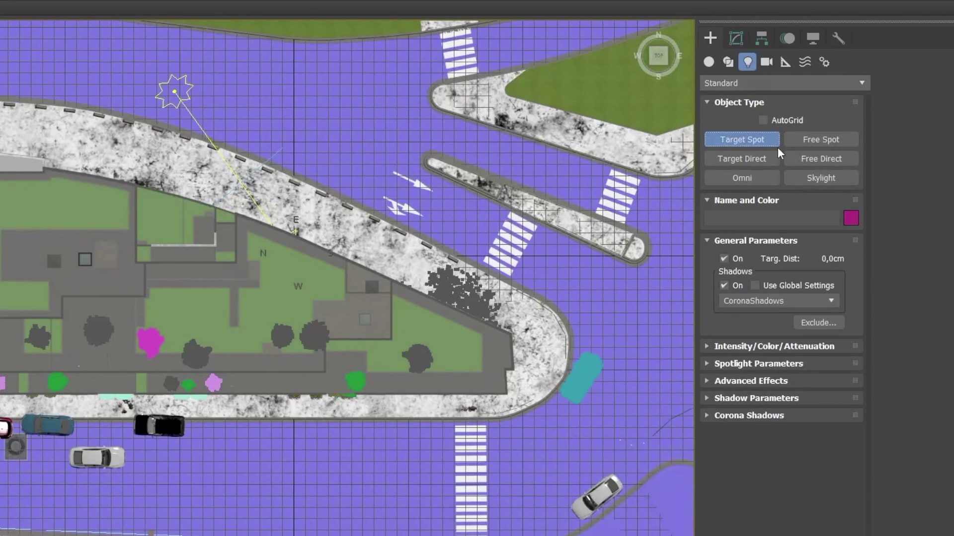
{"action": "left_click_drag", "start_coordinate": [191, 516], "coordinate": [196, 382]}
{"action": "right_click", "coordinate": [195, 382]}
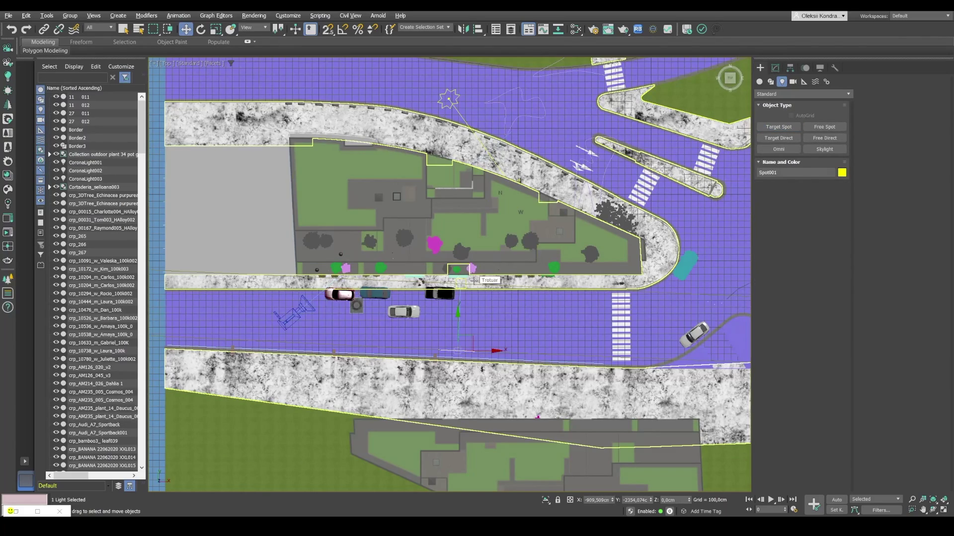
- Isolate the spotlight and re-aim it by moving its target in the Perspective view
{"action": "key", "text": "alt+q"}
{"action": "key", "text": "p"}
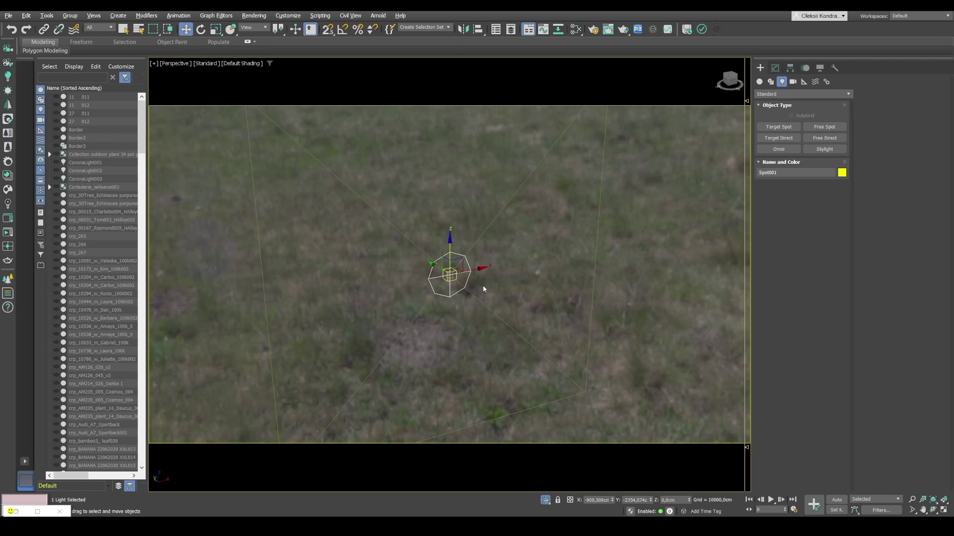
{"action": "middle_click_drag", "start_coordinate": [370, 326], "coordinate": [419, 325], "text": "alt"}
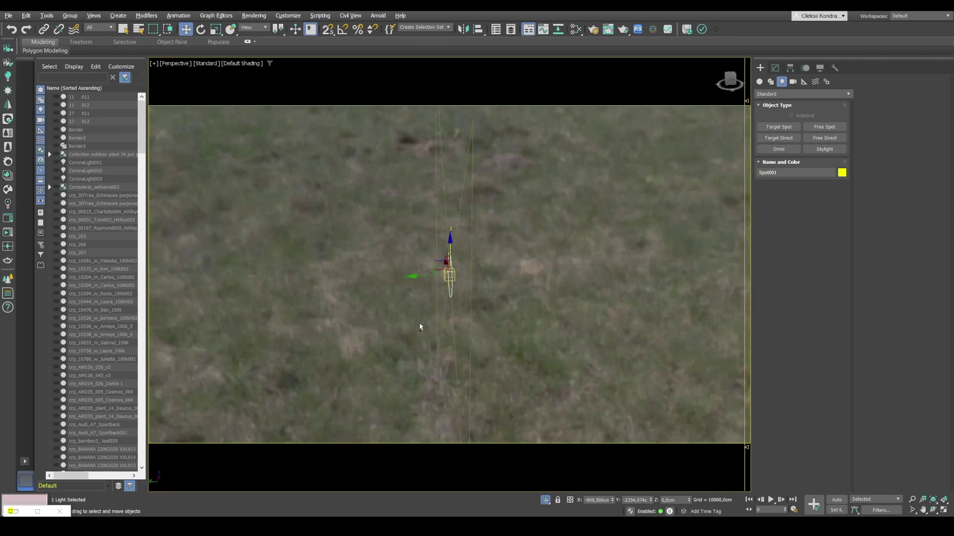
{"action": "left_click", "coordinate": [445, 277]}
{"action": "mouse_move", "coordinate": [423, 276]}
{"action": "left_mouse_down"}
{"action": "mouse_move", "coordinate": [305, 288]}
{"action": "mouse_move", "coordinate": [351, 294]}
{"action": "left_mouse_up"}
{"action": "middle_click_drag", "start_coordinate": [351, 294], "coordinate": [411, 289], "text": "alt"}
{"action": "left_click", "coordinate": [410, 294]}
{"action": "left_click", "coordinate": [406, 296]}
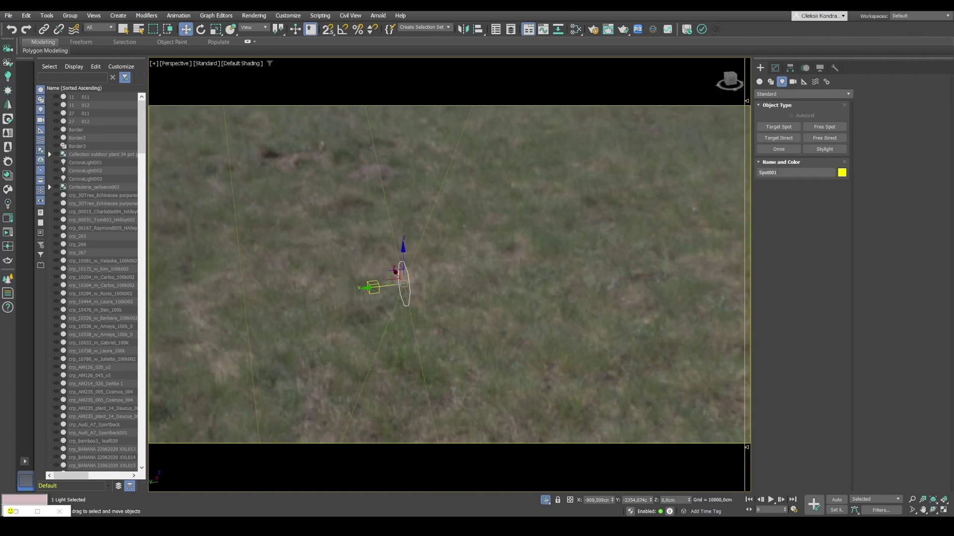
- Keep CoronaShadows as the spotlight's shadow type in the Modify panel
{"action": "left_click", "coordinate": [776, 68]}
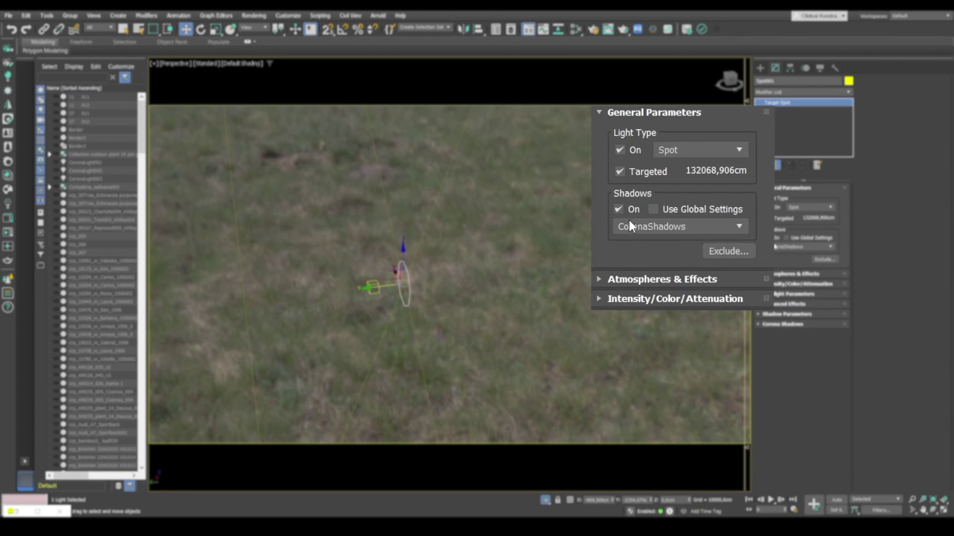
{"action": "left_click", "coordinate": [777, 247]}
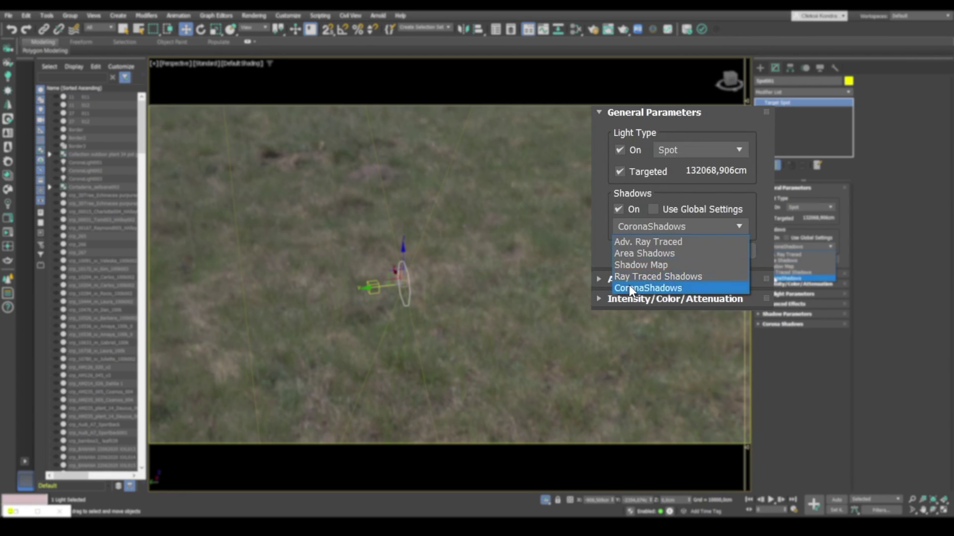
{"action": "left_click", "coordinate": [629, 285]}
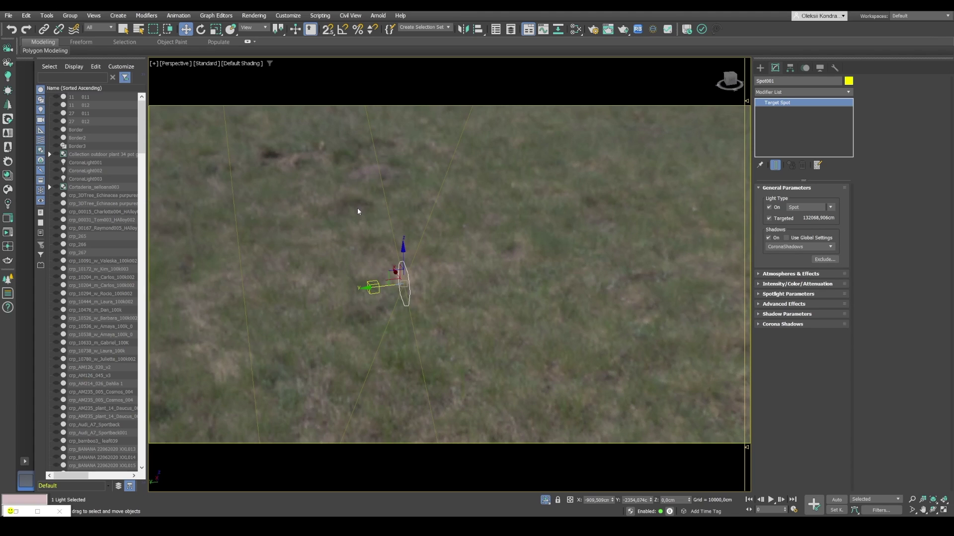
{"action": "left_click", "coordinate": [773, 275]}
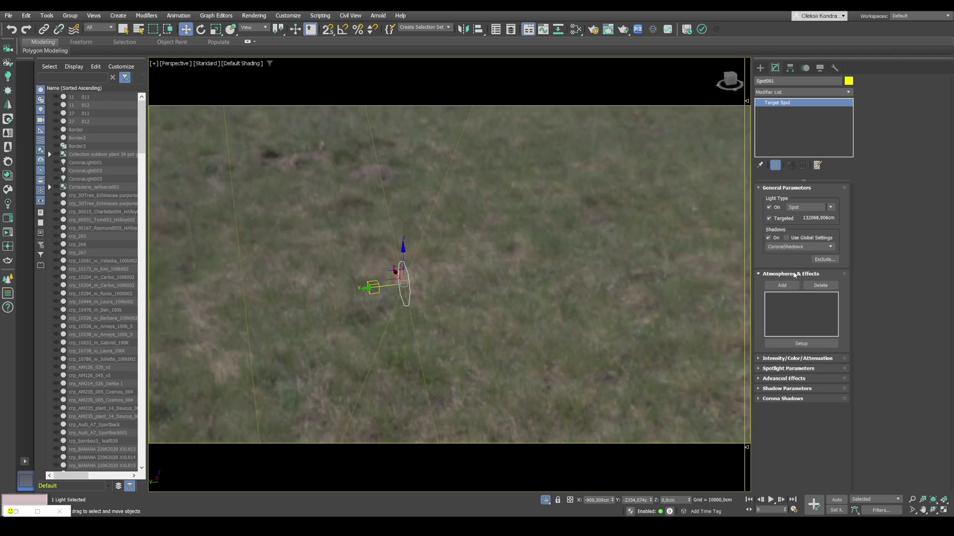
{"action": "left_click", "coordinate": [785, 275]}
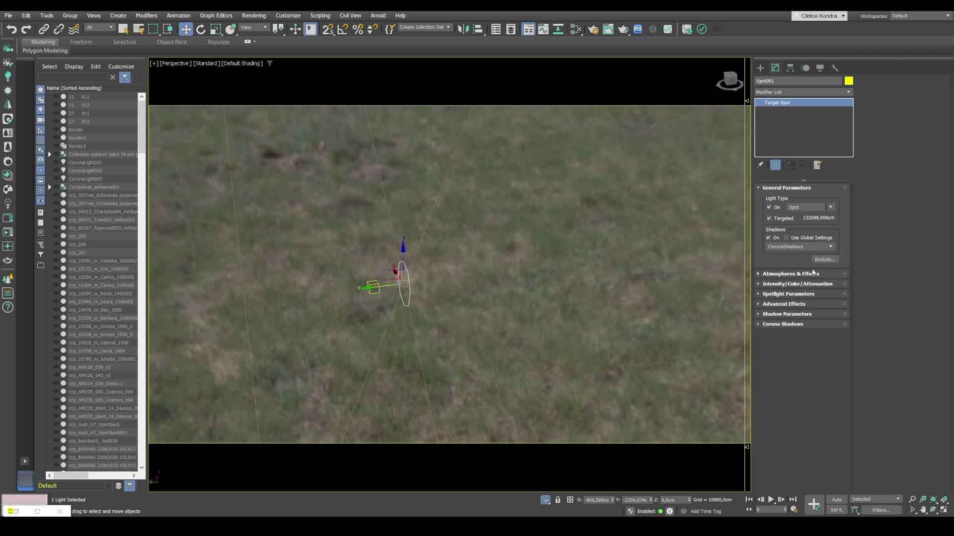
- Set the spotlight multiplier to 1.0
{"action": "left_click", "coordinate": [764, 285]}
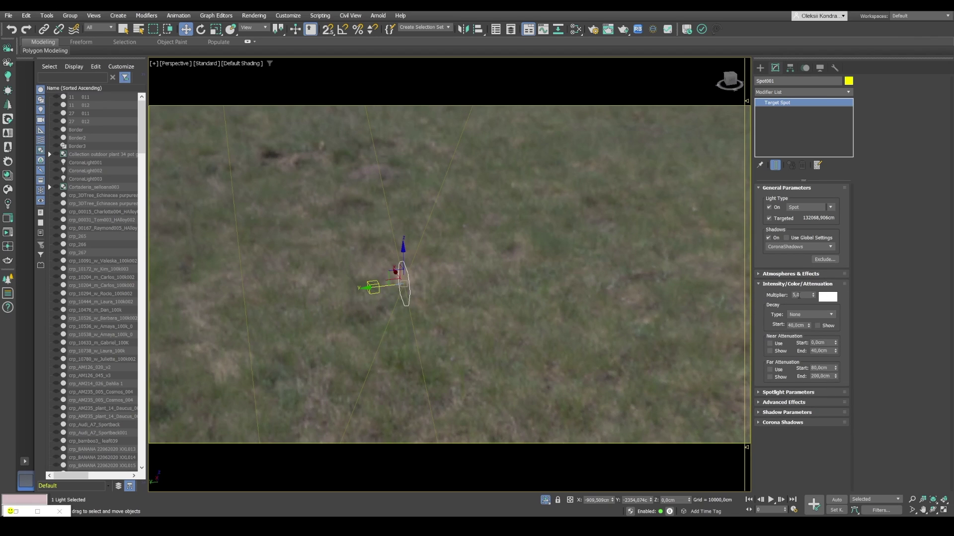
{"action": "double_click", "coordinate": [800, 295]}
{"action": "type", "text": "1"}
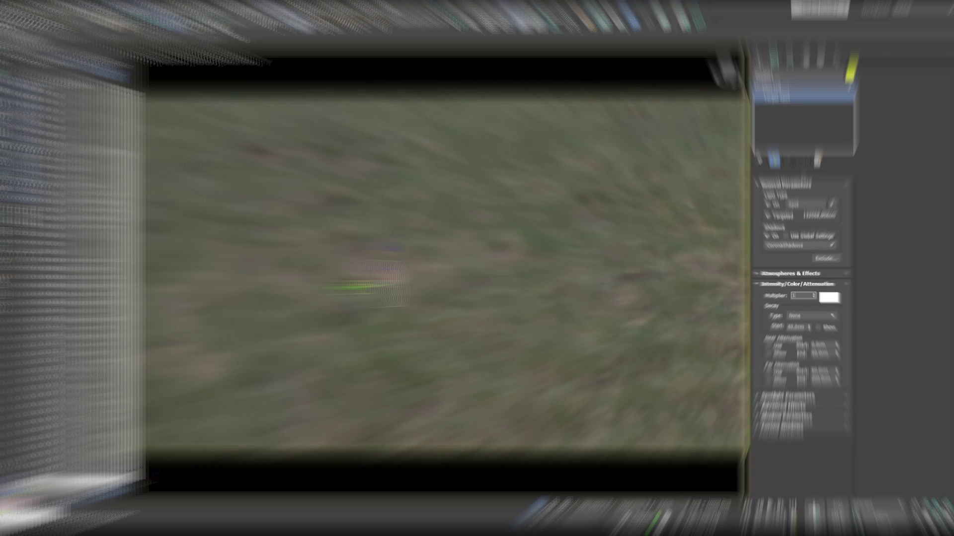
{"action": "key", "text": "Return"}
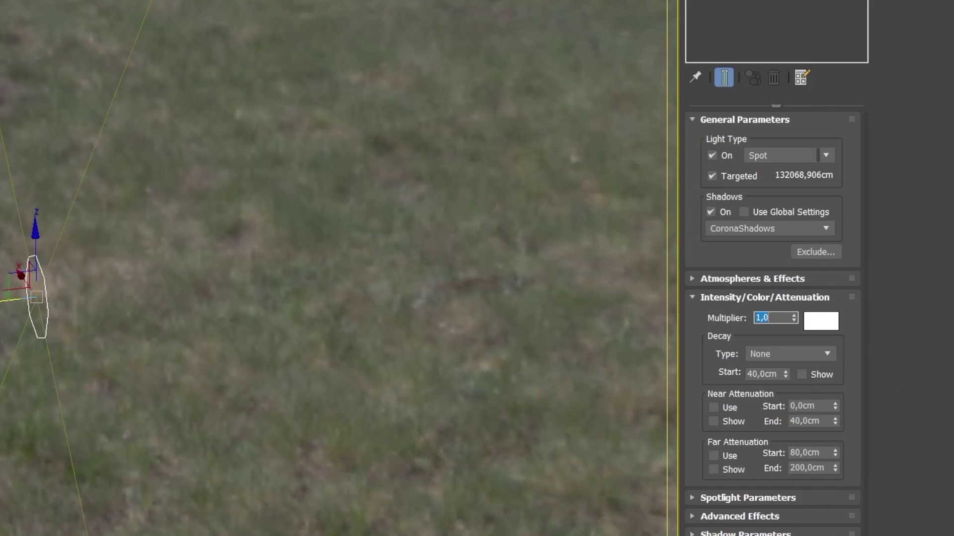
{"action": "left_click", "coordinate": [725, 318]}
{"action": "left_click", "coordinate": [713, 297]}
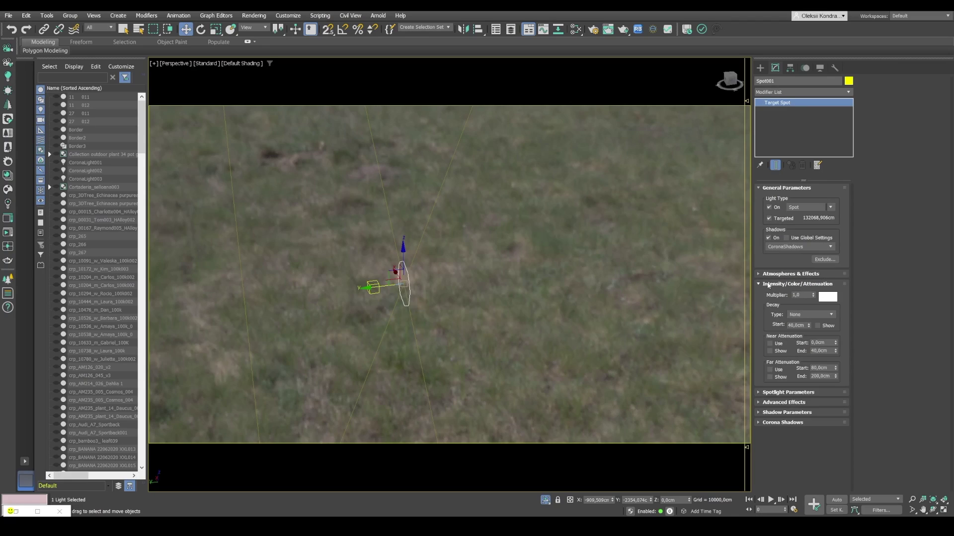
- Set the cone hotspot to 100 and falloff to 100, then slide the light sideways
{"action": "left_click", "coordinate": [772, 295]}
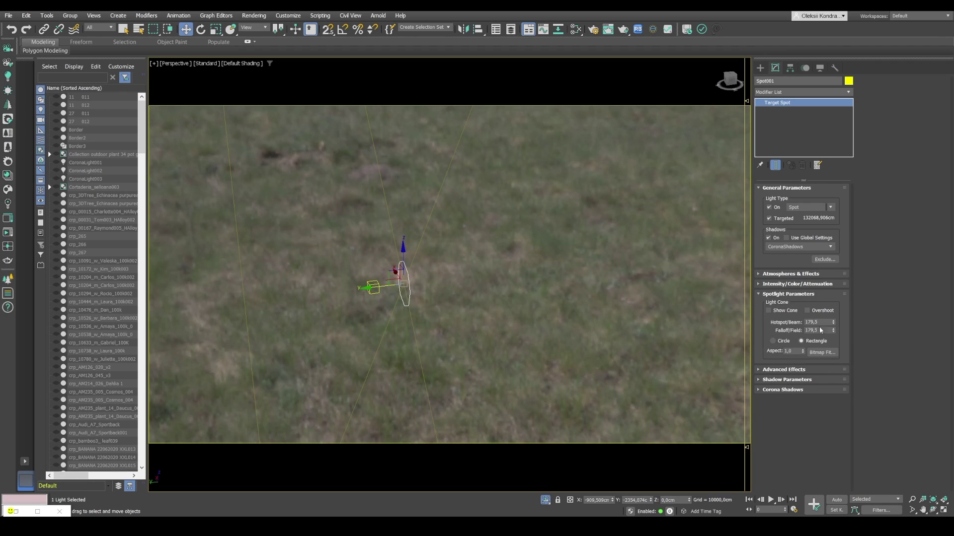
{"action": "double_click", "coordinate": [820, 323]}
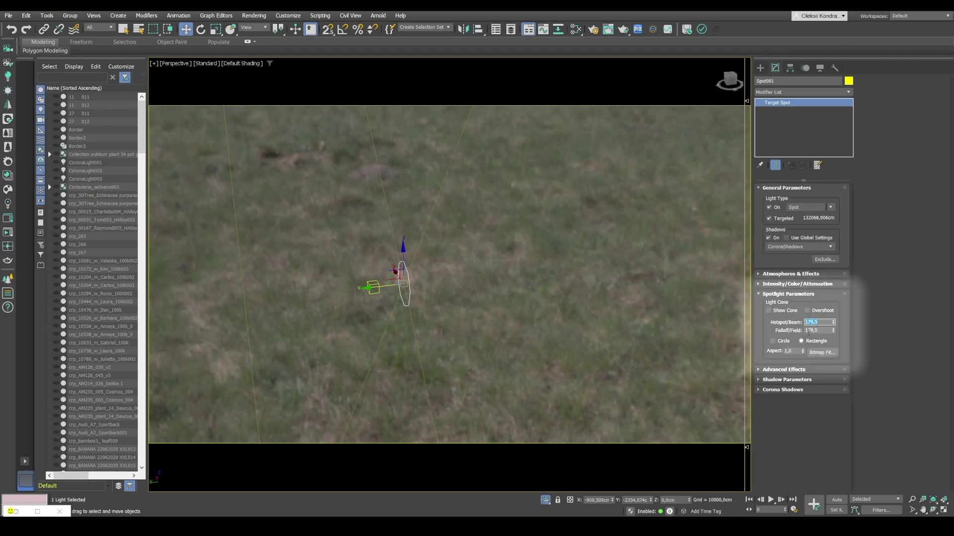
{"action": "type", "text": "100"}
{"action": "key", "text": "Tab"}
{"action": "type", "text": "1"}
{"action": "key", "text": "Return"}
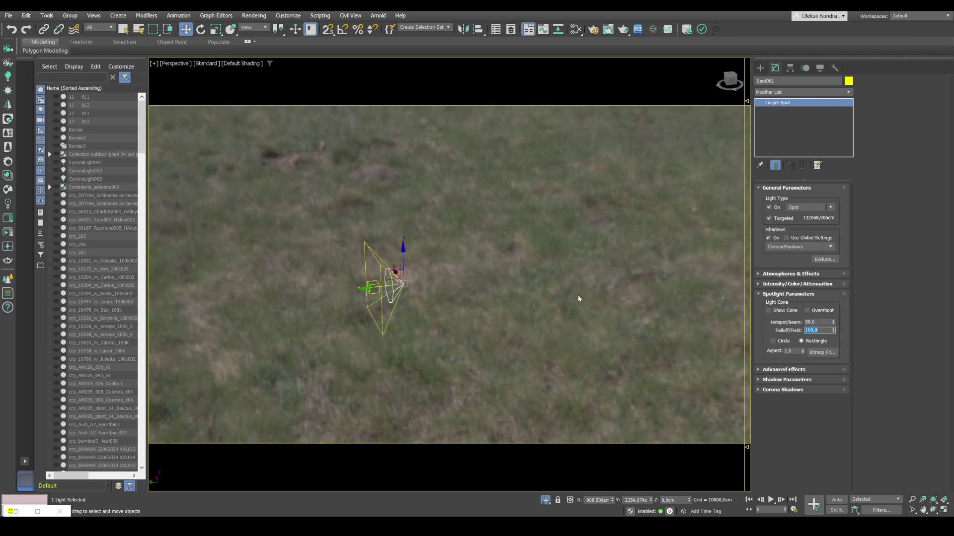
{"action": "left_click_drag", "start_coordinate": [369, 287], "coordinate": [494, 287]}
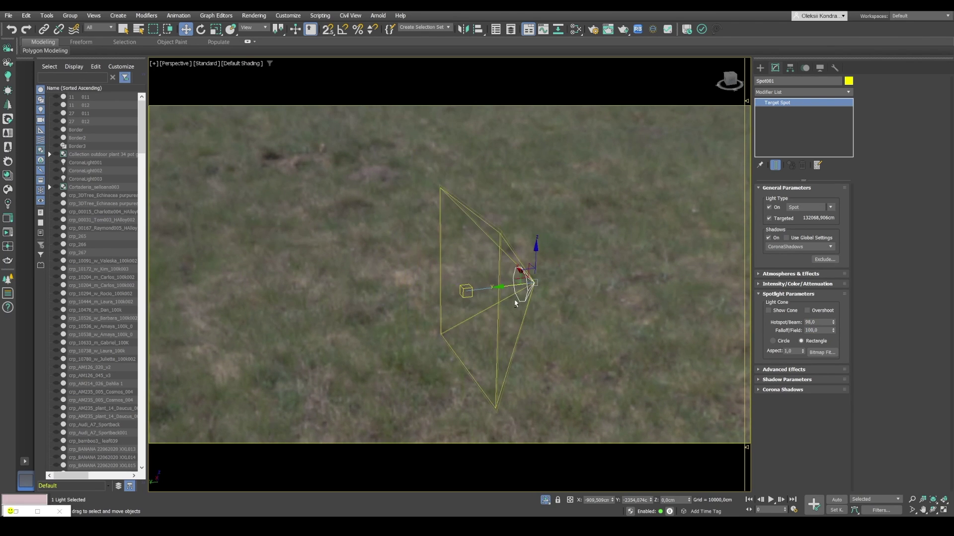
{"action": "middle_click_drag", "start_coordinate": [517, 303], "coordinate": [485, 313], "text": "alt"}
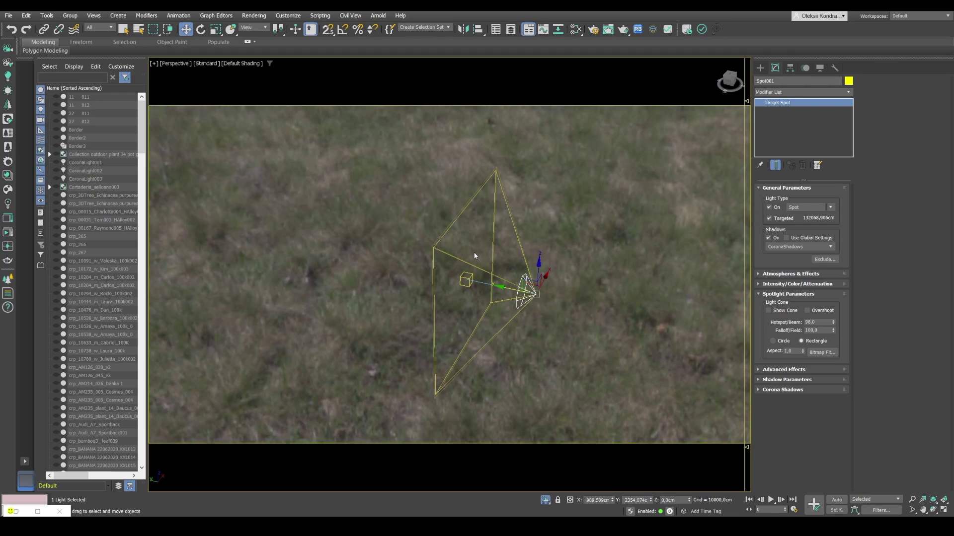
- Make Spot001 a Directional light with 500 cm Hotspot/Beam and Falloff/Field
{"action": "left_click", "coordinate": [831, 208]}
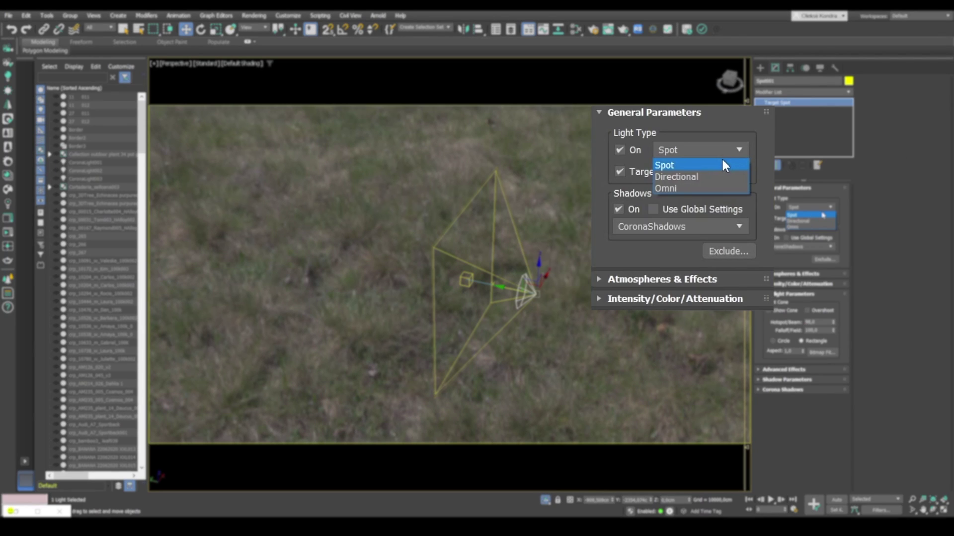
{"action": "left_click", "coordinate": [812, 221]}
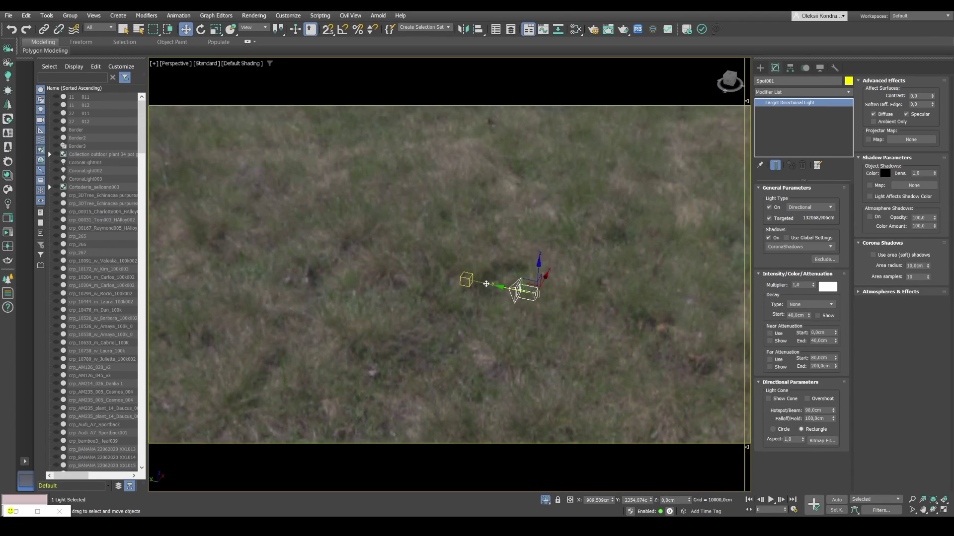
{"action": "scroll", "coordinate": [551, 276], "scroll_direction": "up", "scroll_amount": 3}
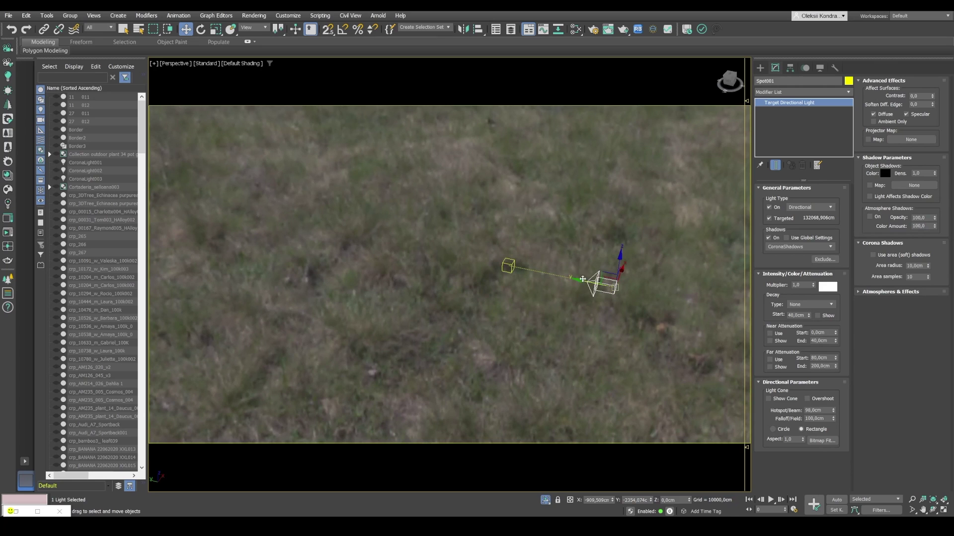
{"action": "scroll", "coordinate": [633, 290], "scroll_direction": "up", "scroll_amount": 4}
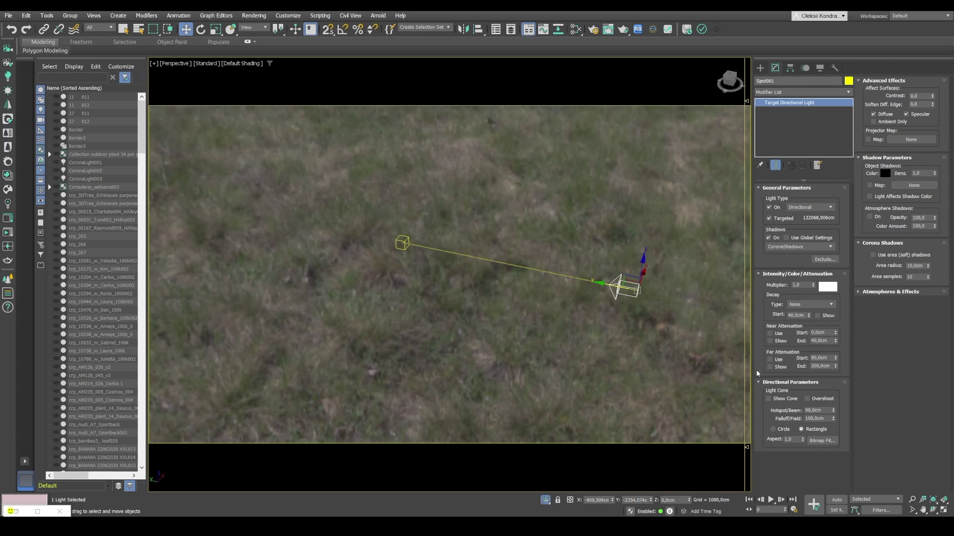
{"action": "double_click", "coordinate": [817, 410]}
{"action": "type", "text": "500"}
{"action": "key", "text": "Tab"}
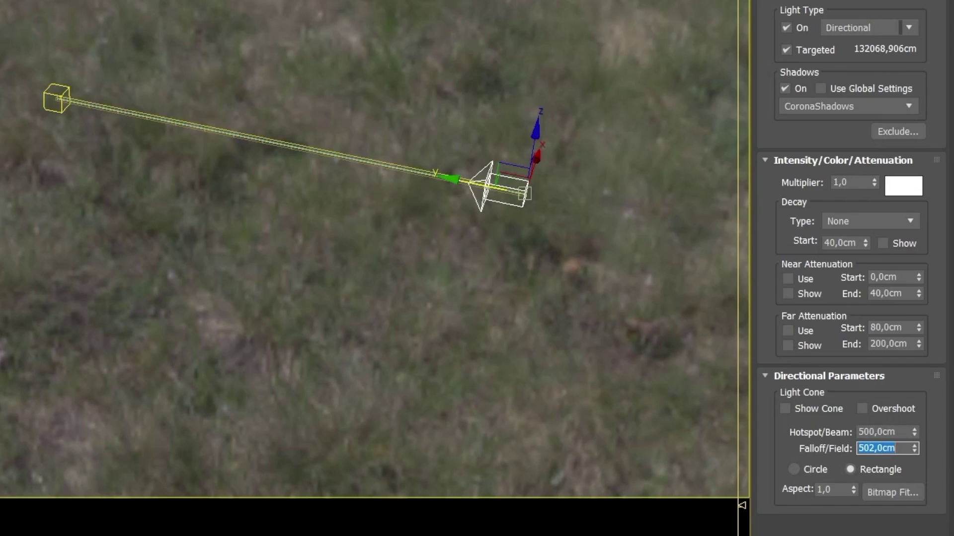
{"action": "type", "text": "500"}
{"action": "key", "text": "Return"}
{"action": "left_click", "coordinate": [828, 441]}
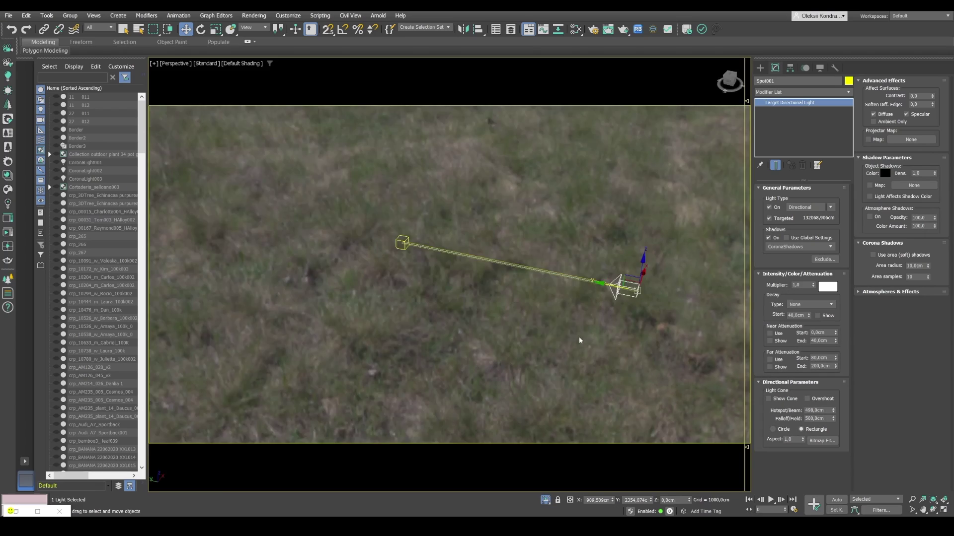
- In the Top view, move the directional light closer to its target
{"action": "key", "text": "t"}
{"action": "middle_click_drag", "start_coordinate": [339, 220], "coordinate": [381, 351]}
{"action": "left_click_drag", "start_coordinate": [460, 393], "coordinate": [458, 174]}
{"action": "scroll", "coordinate": [457, 134], "scroll_direction": "up", "scroll_amount": 5}
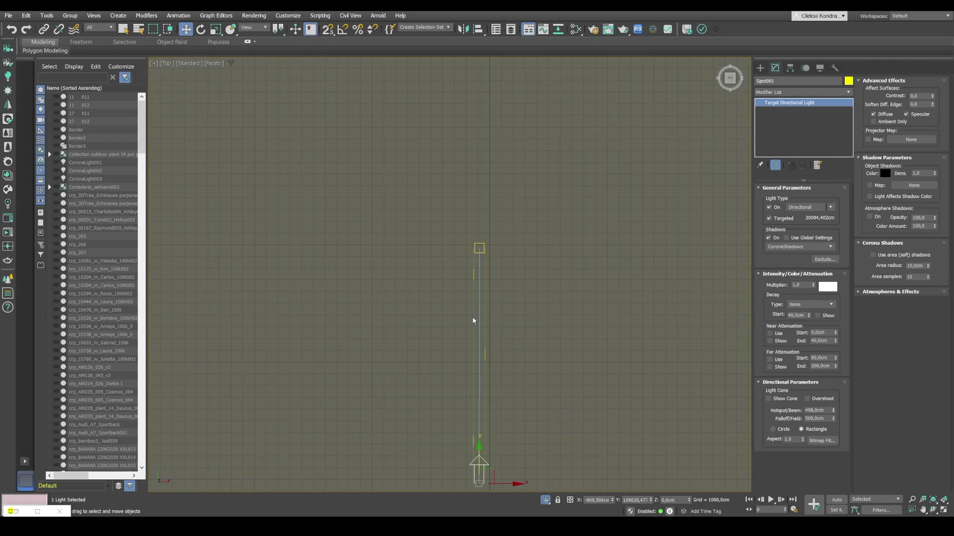
- Move the light much closer to its target in wireframe Top view, then select all Slate Material Editor nodes
{"action": "key", "text": "F3"}
{"action": "left_click_drag", "start_coordinate": [479, 442], "coordinate": [471, 247]}
{"action": "scroll", "coordinate": [471, 247], "scroll_direction": "up", "scroll_amount": 3}
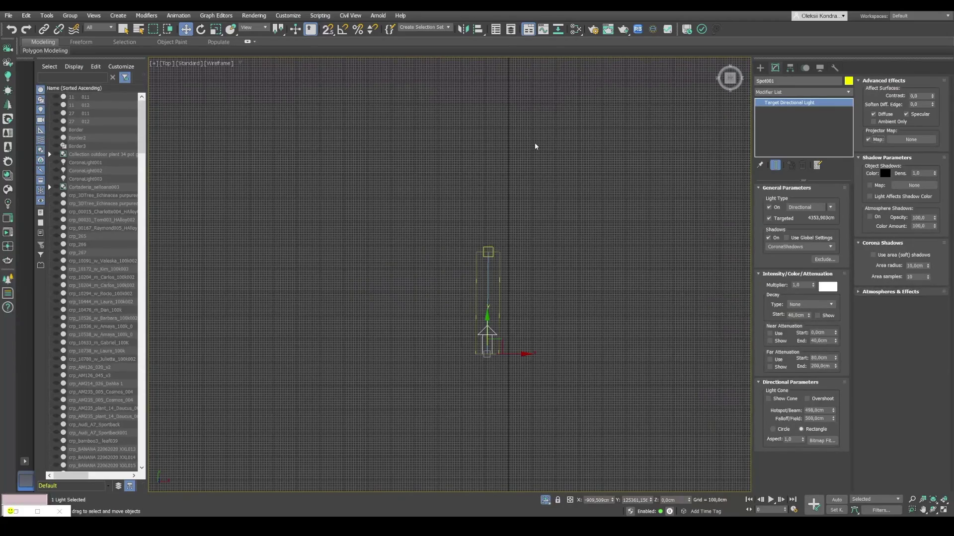
{"action": "key", "text": "m"}
{"action": "left_click_drag", "start_coordinate": [387, 140], "coordinate": [291, 401]}
- Delete the old nodes and add a CoronaBitmap node loaded with sunlight_reflect_6.jpg
{"action": "key", "text": "Delete"}
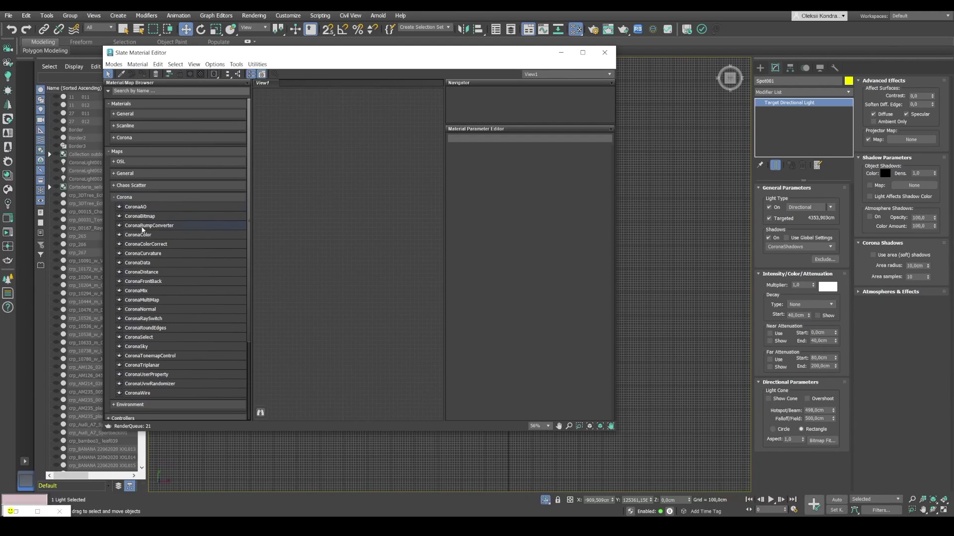
{"action": "left_click_drag", "start_coordinate": [140, 216], "coordinate": [363, 208]}
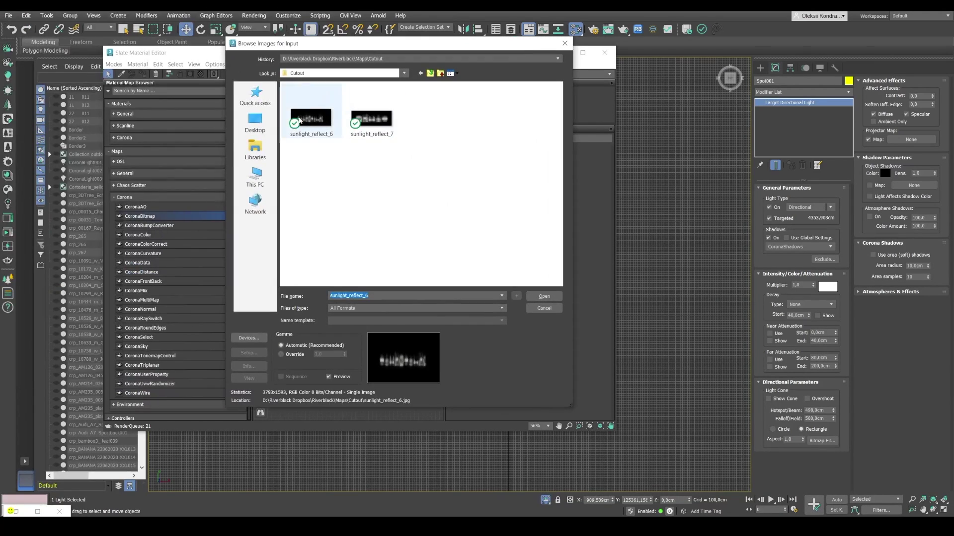
{"action": "left_click", "coordinate": [300, 120]}
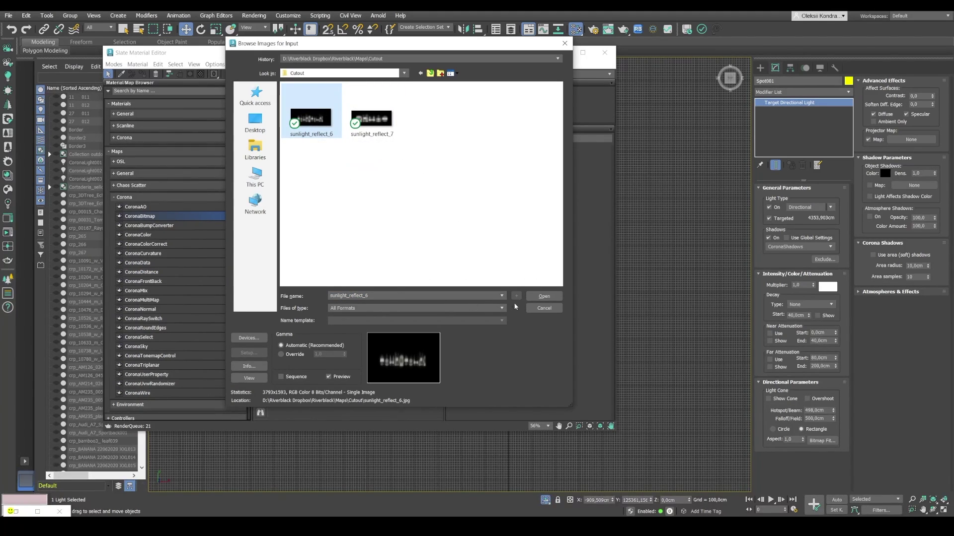
{"action": "left_click", "coordinate": [544, 296]}
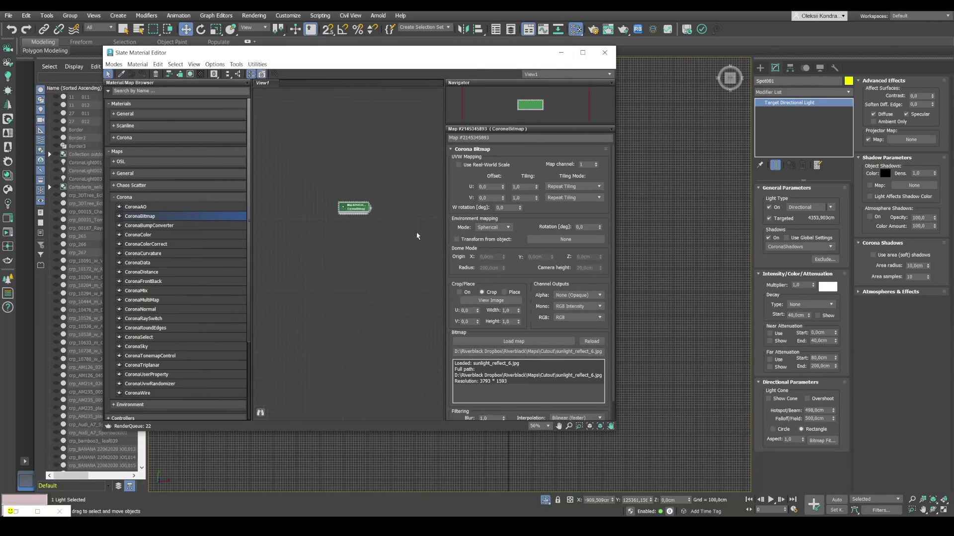
- Crop the sunlight_reflect_6 bitmap to U 0.161, V 0.316, W 0.652, H 0.516
{"action": "left_click", "coordinate": [506, 300]}
{"action": "left_click_drag", "start_coordinate": [487, 175], "coordinate": [247, 16]}
{"action": "scroll", "coordinate": [467, 270], "scroll_direction": "down", "scroll_amount": 2}
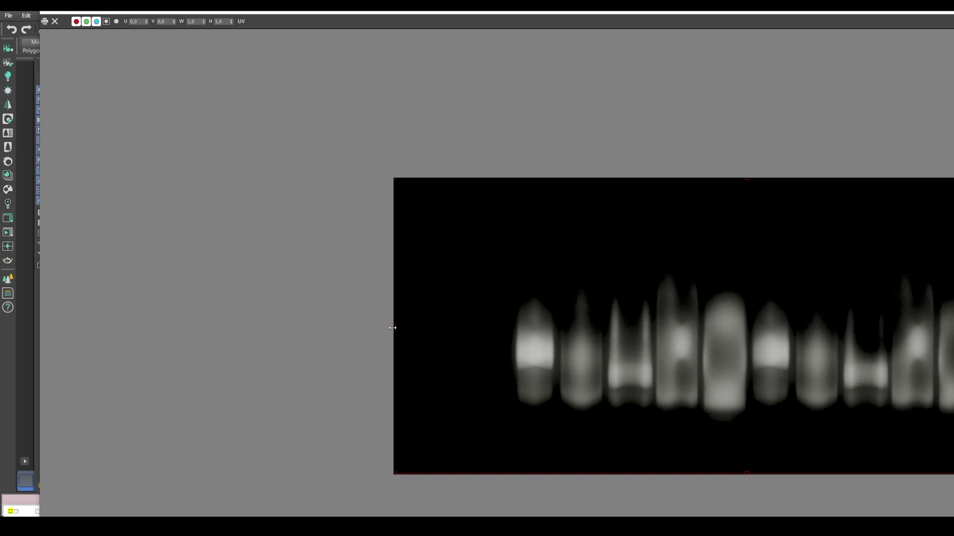
{"action": "left_click_drag", "start_coordinate": [393, 327], "coordinate": [505, 328]}
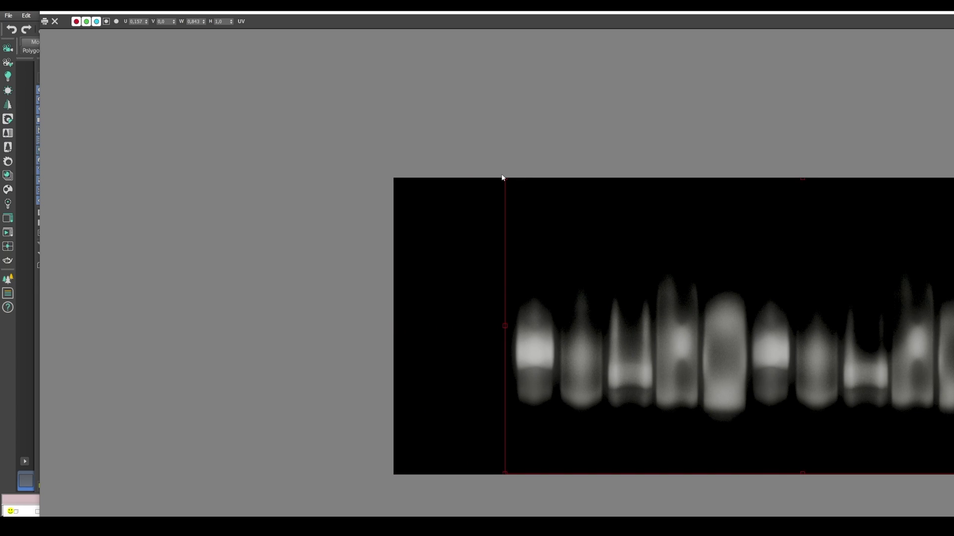
{"action": "left_click_drag", "start_coordinate": [504, 179], "coordinate": [507, 271]}
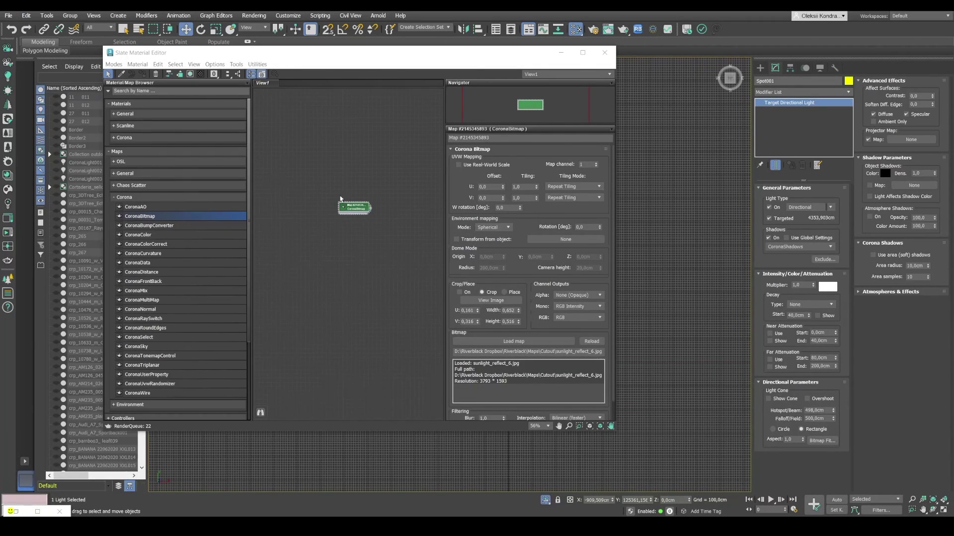
- Wire the bitmap to Spot001's Projector Map as an instance and exit Isolate
{"action": "left_click_drag", "start_coordinate": [370, 210], "coordinate": [908, 143]}
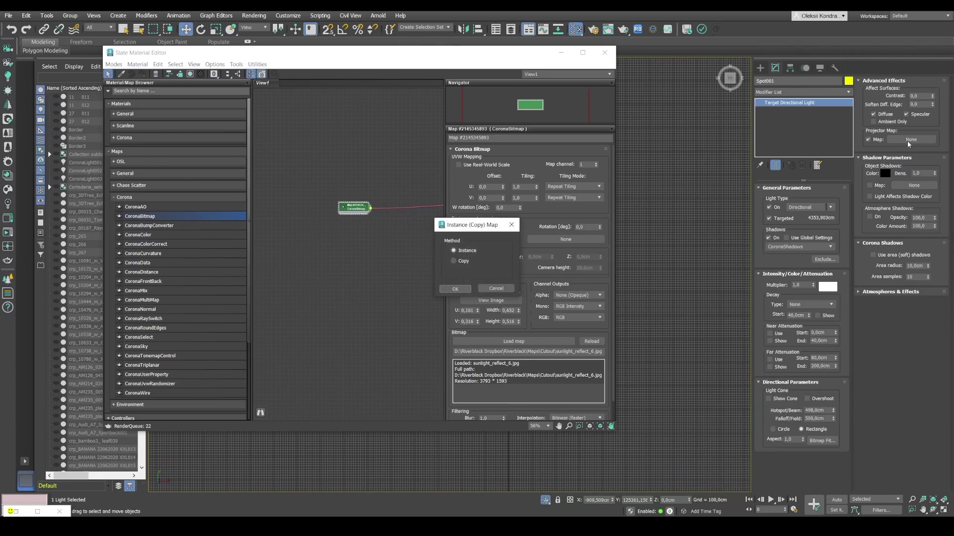
{"action": "left_click", "coordinate": [453, 289]}
{"action": "left_click", "coordinate": [560, 52]}
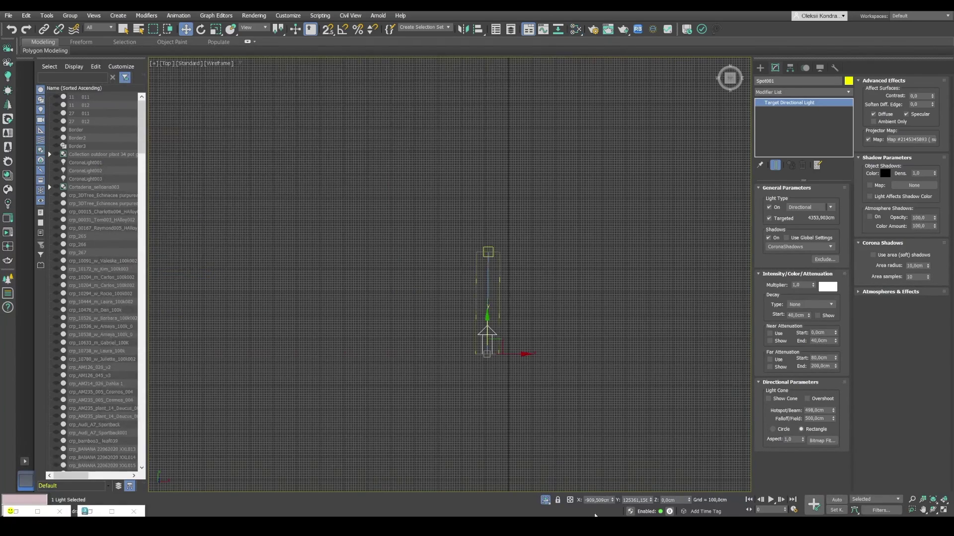
{"action": "left_click", "coordinate": [545, 500]}
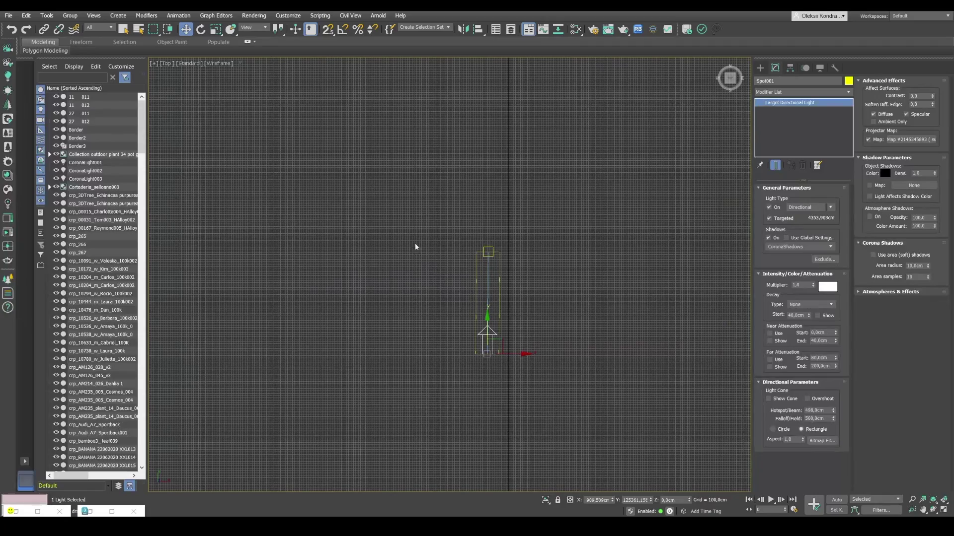
- Move the directional light in the Top view to sit beside the road
{"action": "scroll", "coordinate": [496, 358], "scroll_direction": "down", "scroll_amount": 6}
{"action": "middle_click_drag", "start_coordinate": [440, 385], "coordinate": [425, 270]}
{"action": "scroll", "coordinate": [432, 276], "scroll_direction": "up", "scroll_amount": 4}
{"action": "left_click_drag", "start_coordinate": [487, 191], "coordinate": [487, 292]}
{"action": "scroll", "coordinate": [509, 259], "scroll_direction": "up", "scroll_amount": 5}
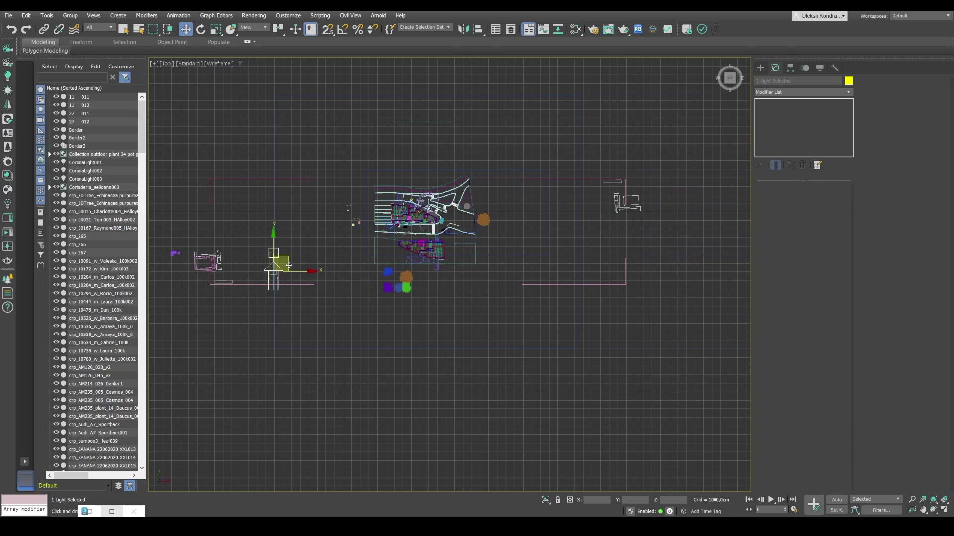
{"action": "left_click_drag", "start_coordinate": [289, 259], "coordinate": [418, 221]}
{"action": "scroll", "coordinate": [397, 219], "scroll_direction": "up", "scroll_amount": 5}
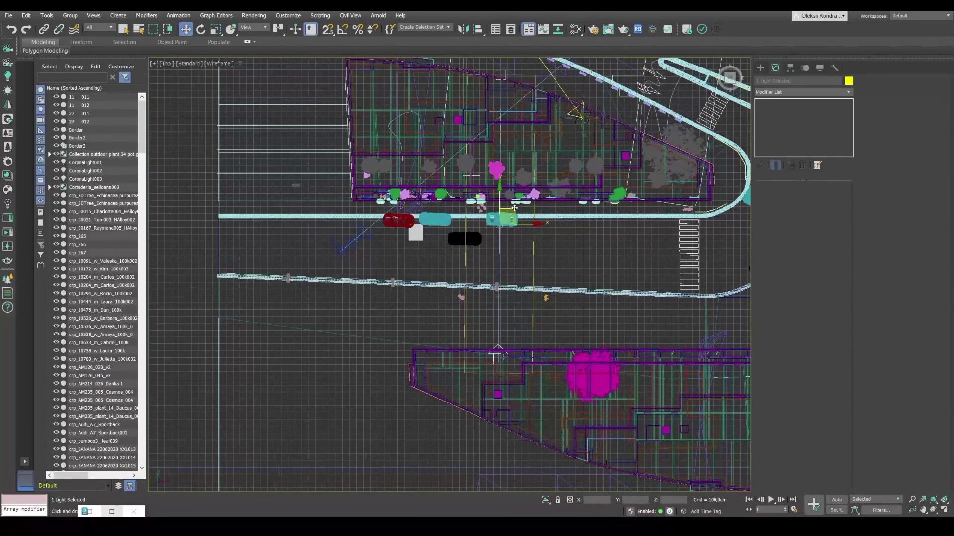
{"action": "left_click_drag", "start_coordinate": [507, 219], "coordinate": [435, 331]}
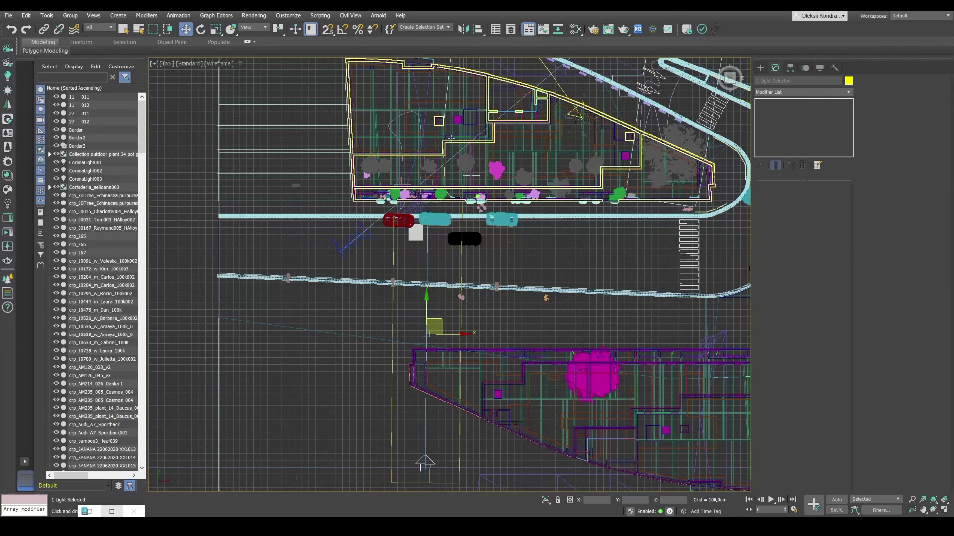
{"action": "left_click", "coordinate": [425, 467]}
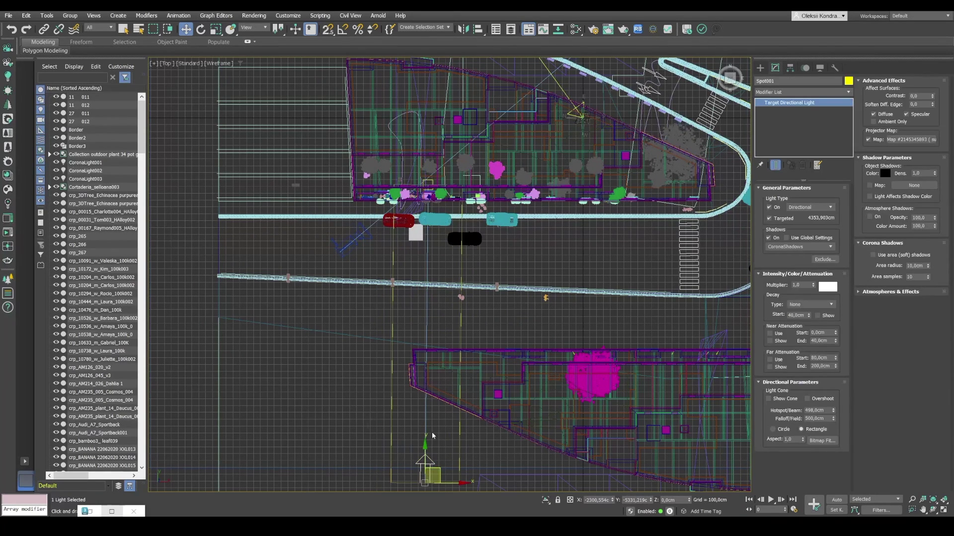
{"action": "left_click_drag", "start_coordinate": [426, 445], "coordinate": [425, 274]}
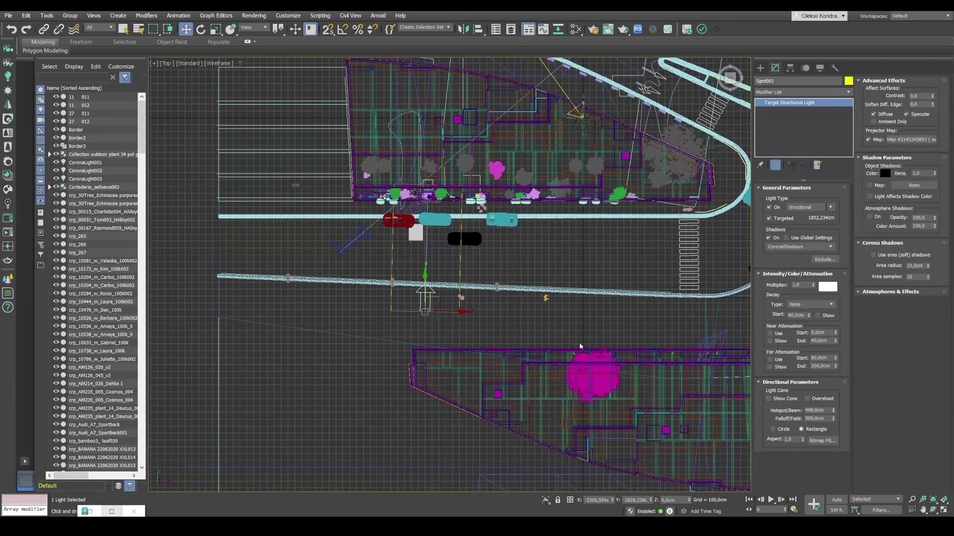
- Hide the 03_VEGETATION, 04_Exterior_Detailing and 04_Furniture layers in Layer Explorer
{"action": "left_click", "coordinate": [511, 30]}
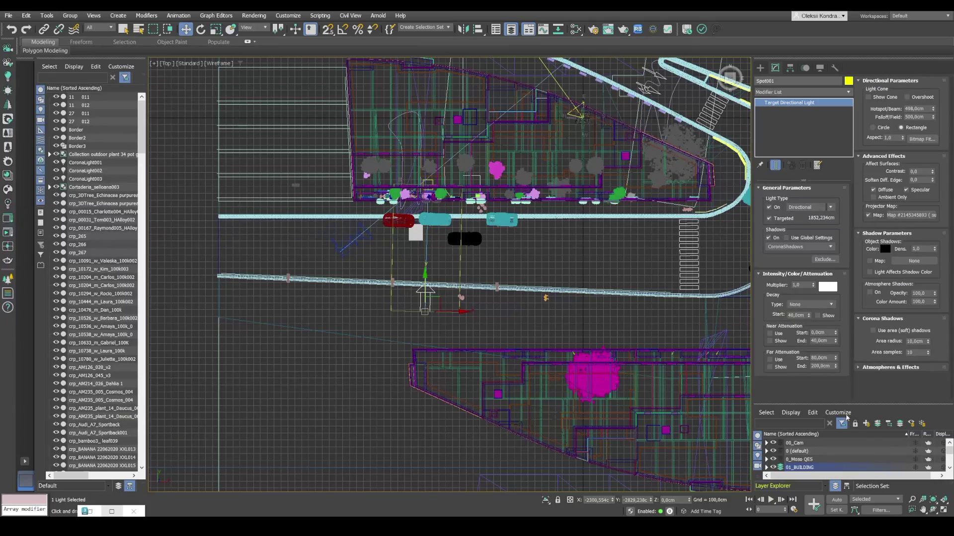
{"action": "left_click_drag", "start_coordinate": [842, 403], "coordinate": [842, 308]}
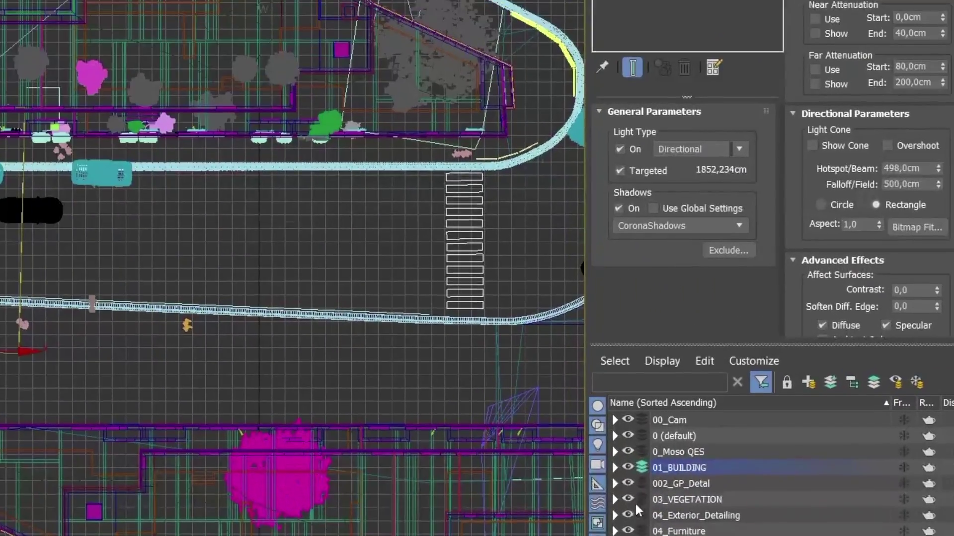
{"action": "mouse_move", "coordinate": [629, 500]}
{"action": "left_mouse_down"}
{"action": "mouse_move", "coordinate": [629, 535]}
{"action": "mouse_move", "coordinate": [629, 492]}
{"action": "mouse_move", "coordinate": [630, 505]}
{"action": "left_mouse_up"}
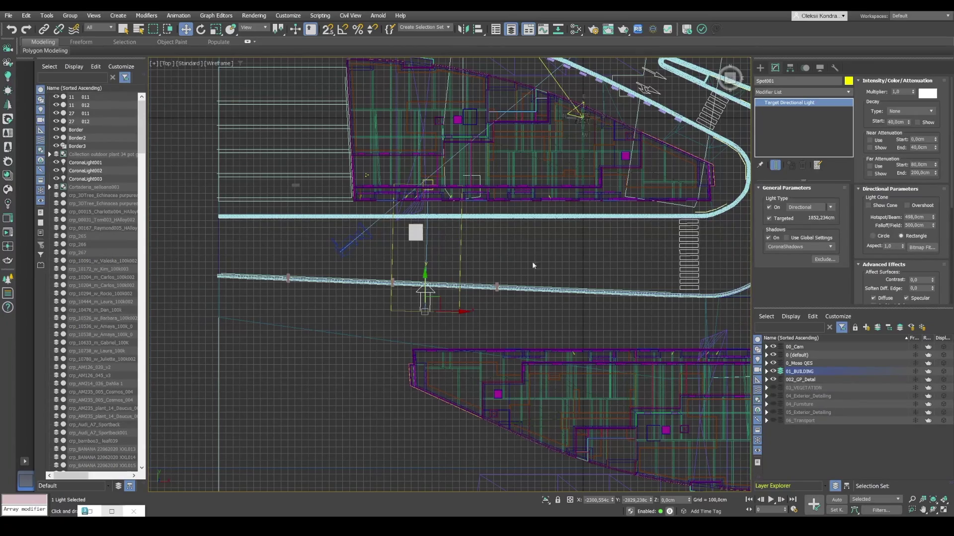
- Enable Corona Mtl. override (Material #3) on the Render Setup Scene tab
{"action": "key", "text": "F10"}
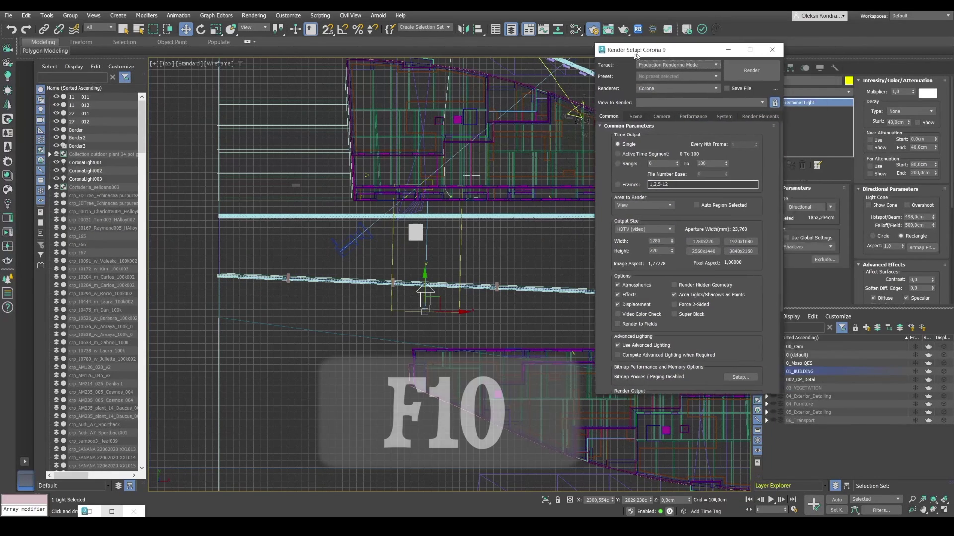
{"action": "left_click_drag", "start_coordinate": [707, 31], "coordinate": [625, 51]}
{"action": "left_click", "coordinate": [623, 116]}
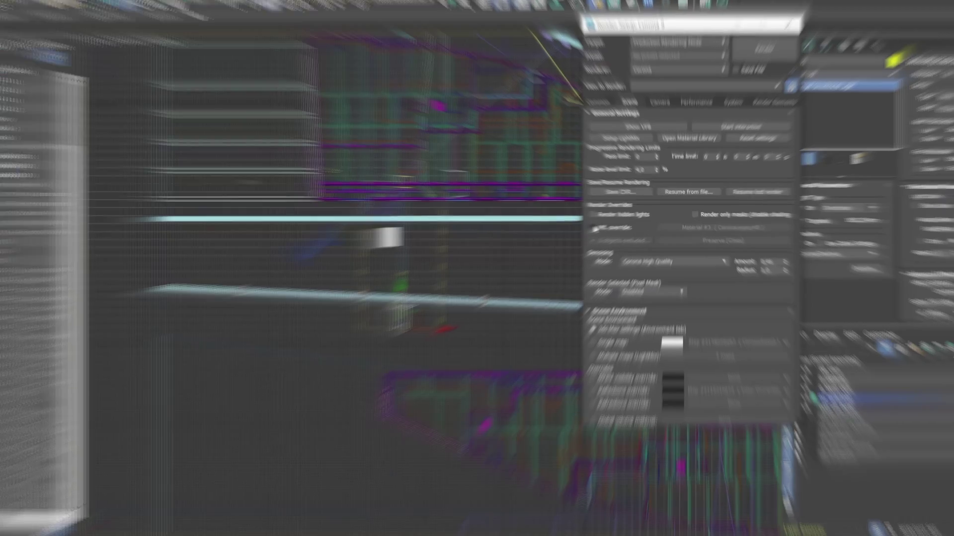
{"action": "left_click", "coordinate": [598, 229]}
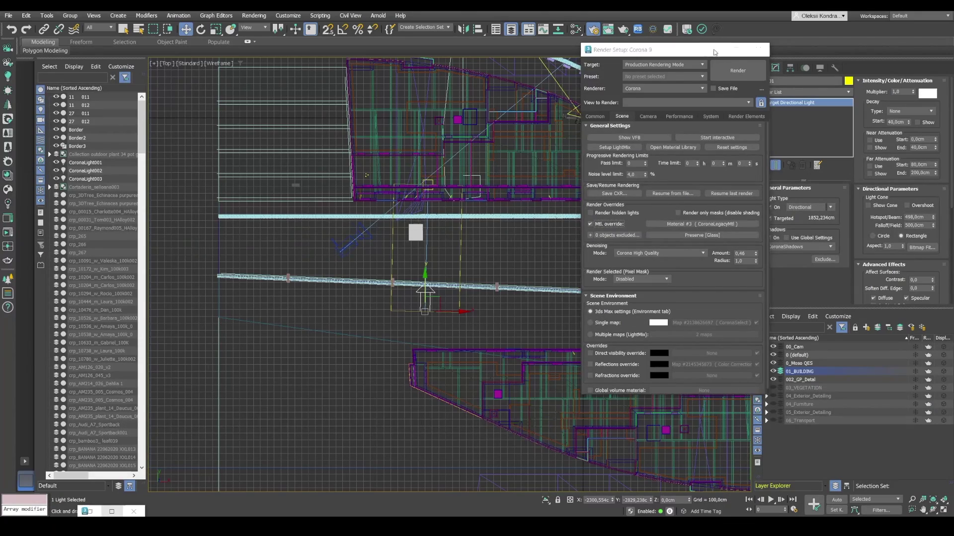
{"action": "key", "text": "F10"}
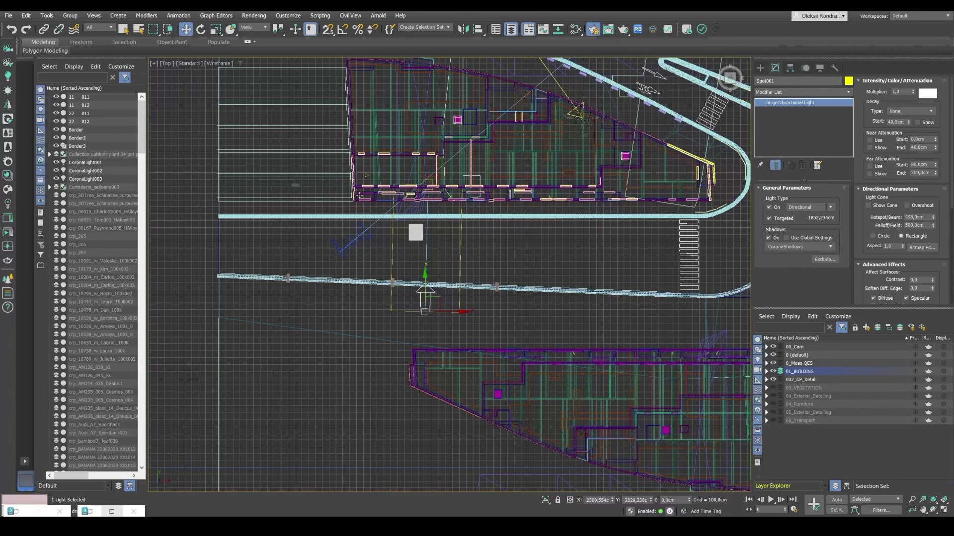
- In the Perspective view, raise Spot001 higher above the street
{"action": "key", "text": "p"}
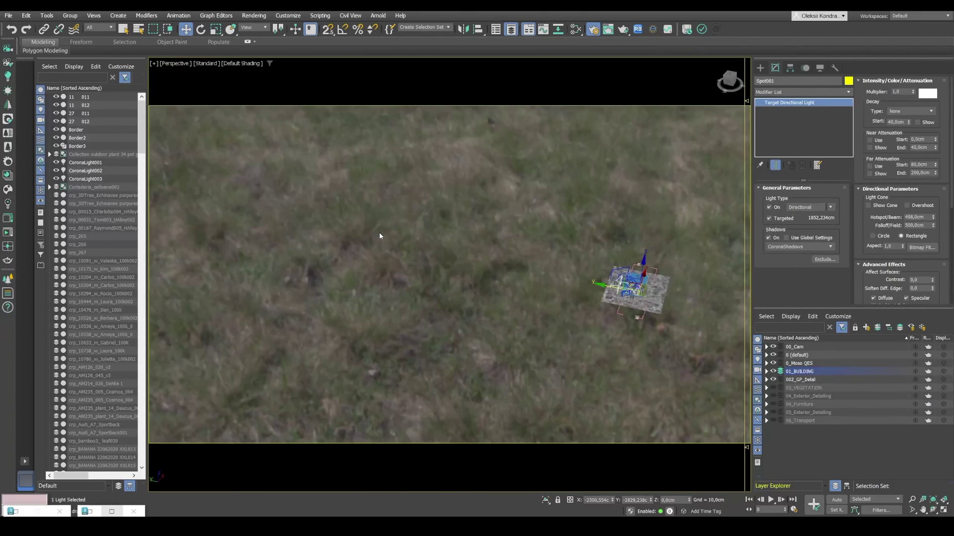
{"action": "scroll", "coordinate": [528, 275], "scroll_direction": "up", "scroll_amount": 10}
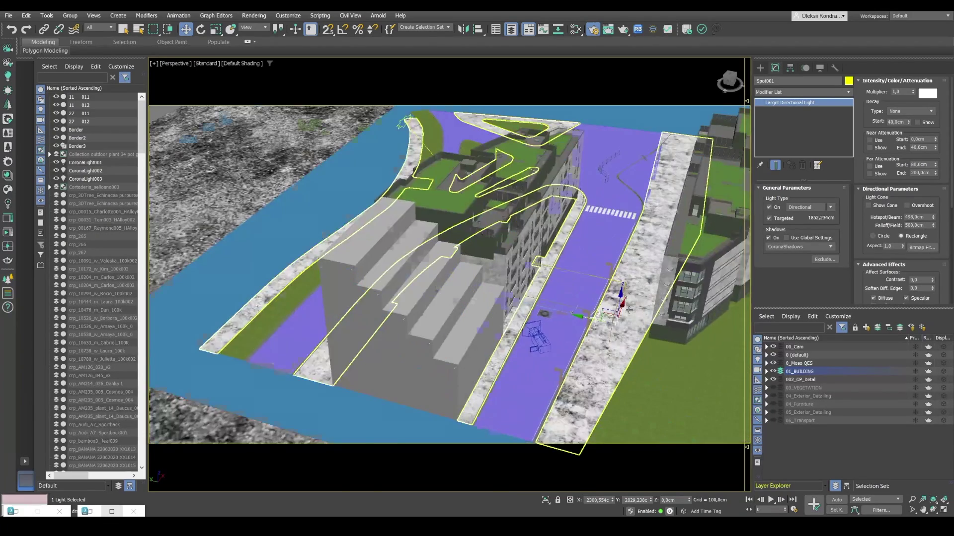
{"action": "left_click_drag", "start_coordinate": [614, 303], "coordinate": [607, 231]}
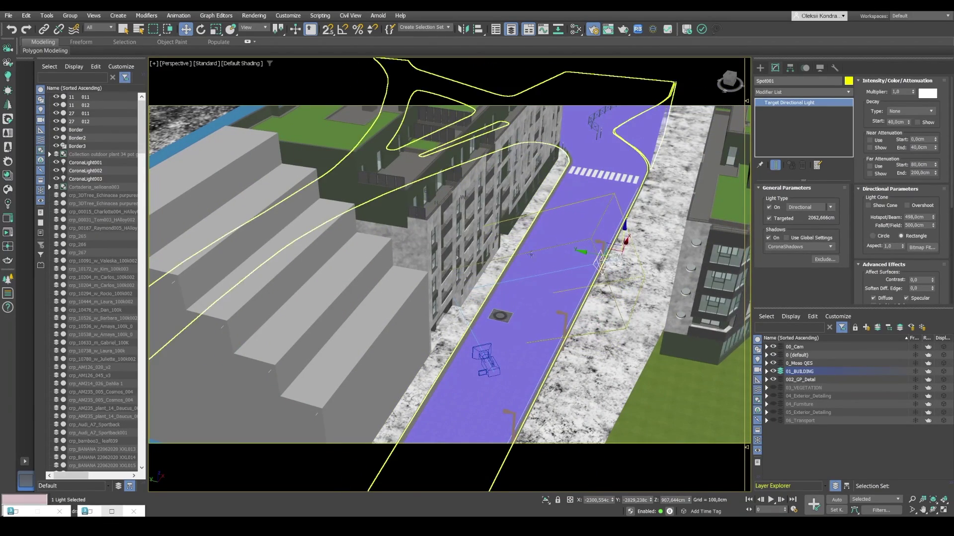
{"action": "middle_click_drag", "start_coordinate": [555, 297], "coordinate": [456, 276], "text": "alt"}
- Switch to PhysCamera001 and restore the four-viewport layout with the Left viewport active
{"action": "key", "text": "c"}
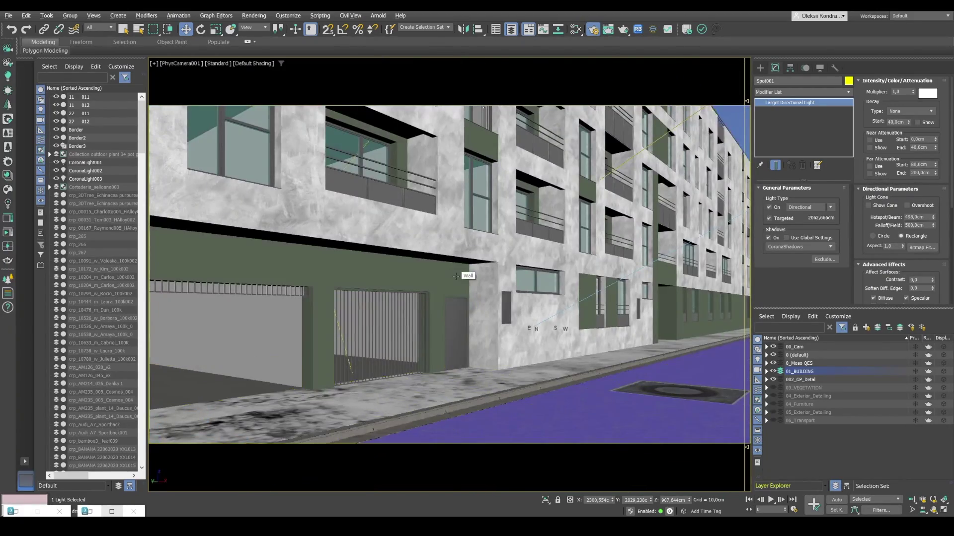
{"action": "key", "text": "alt+w"}
{"action": "right_click", "coordinate": [631, 193]}
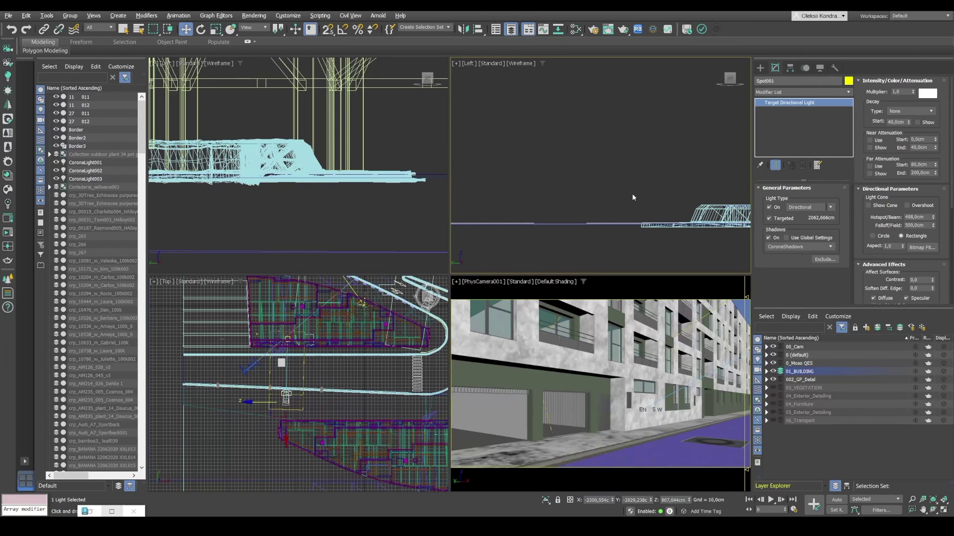
- Start a Corona interactive render from Render Setup and dismiss the missing-assets error
{"action": "key", "text": "F10"}
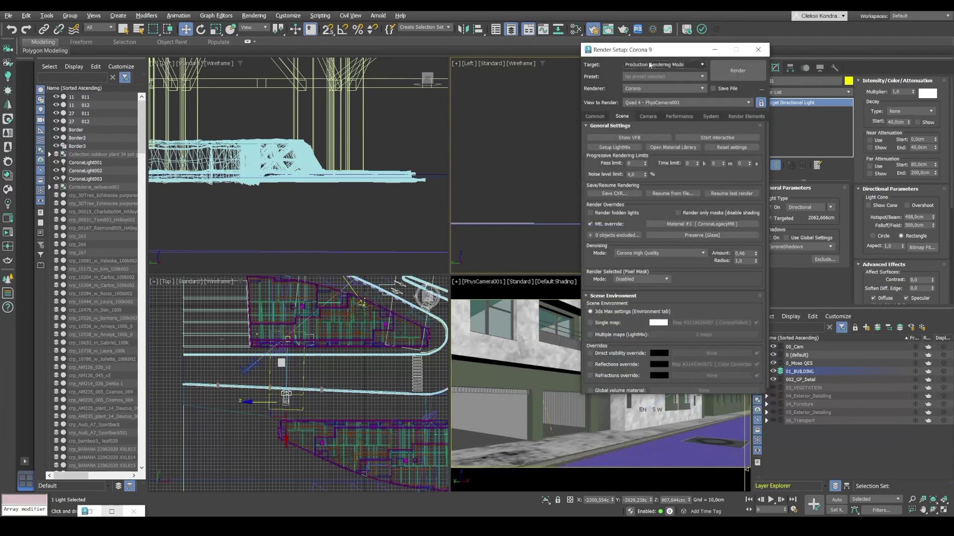
{"action": "left_click_drag", "start_coordinate": [636, 56], "coordinate": [288, 82]}
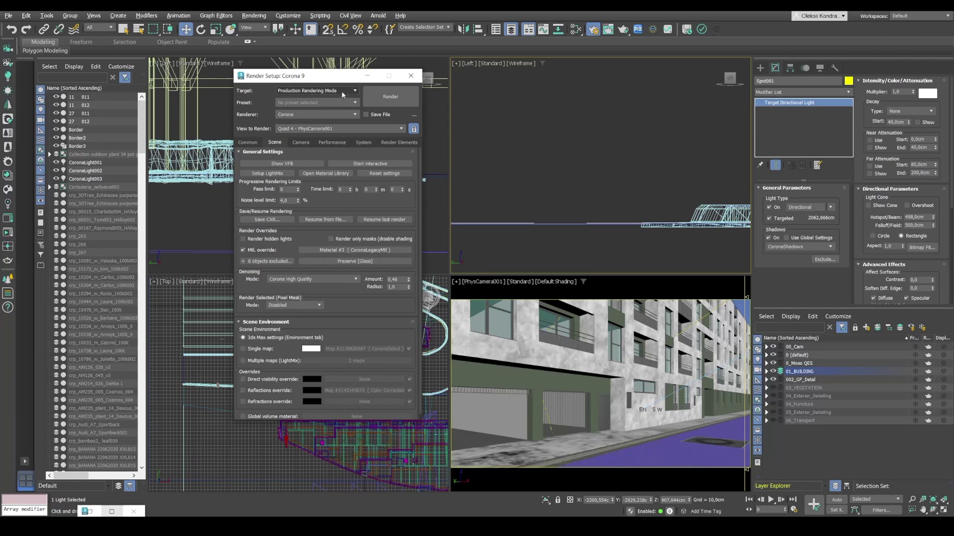
{"action": "left_click_drag", "start_coordinate": [298, 75], "coordinate": [318, 62]}
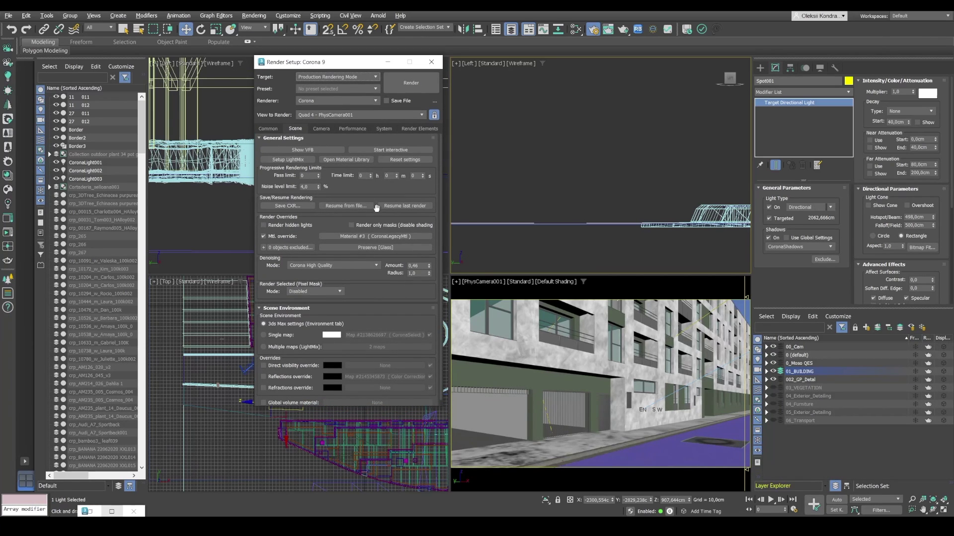
{"action": "left_click", "coordinate": [391, 150]}
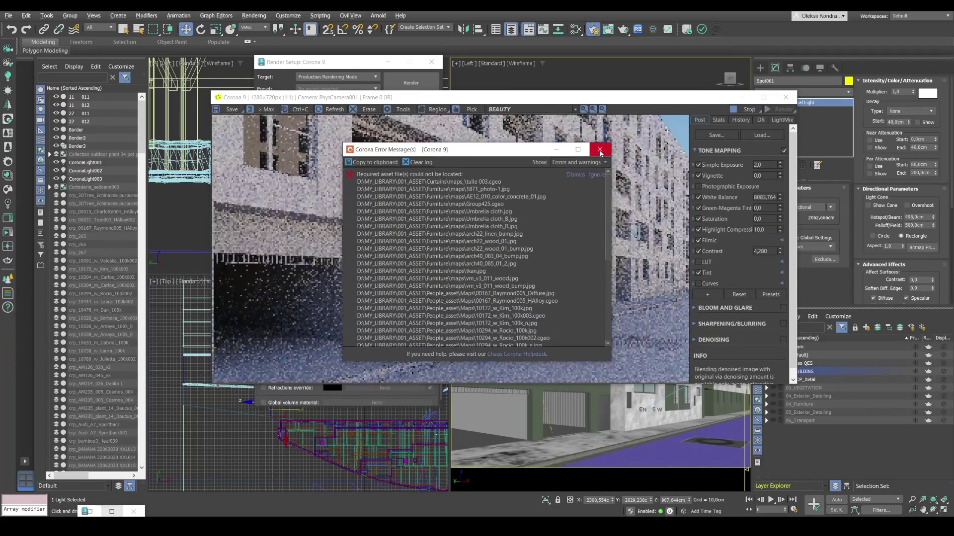
{"action": "left_click", "coordinate": [599, 150]}
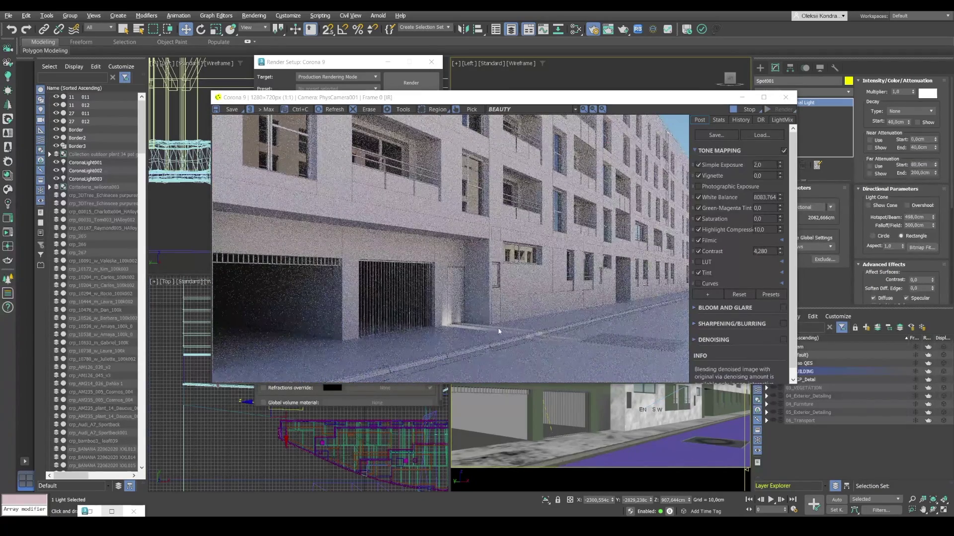
{"action": "scroll", "coordinate": [499, 331], "scroll_direction": "up", "scroll_amount": 1}
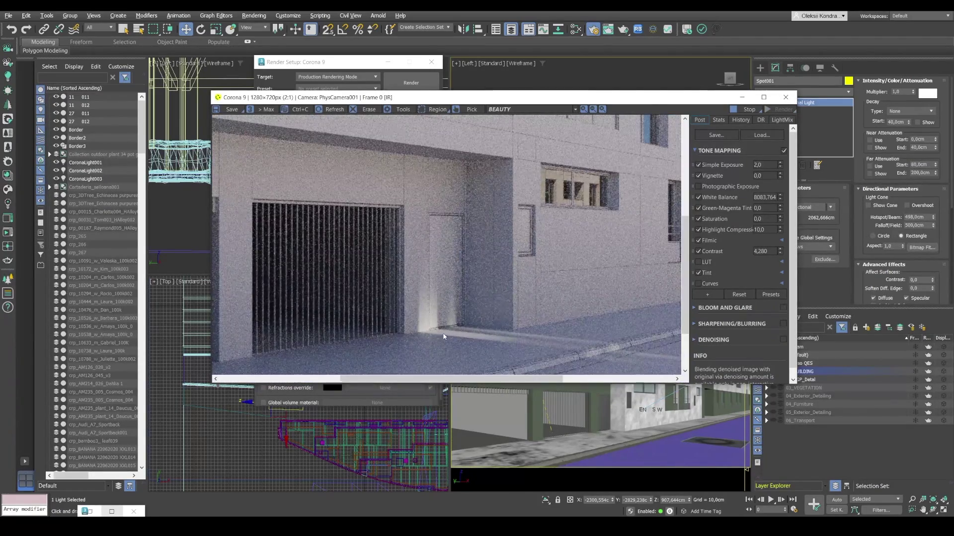
{"action": "scroll", "coordinate": [553, 341], "scroll_direction": "down", "scroll_amount": 1}
- Rearrange the frame buffer window and minimize Render Setup to uncover the light settings
{"action": "left_click_drag", "start_coordinate": [492, 98], "coordinate": [326, 84]}
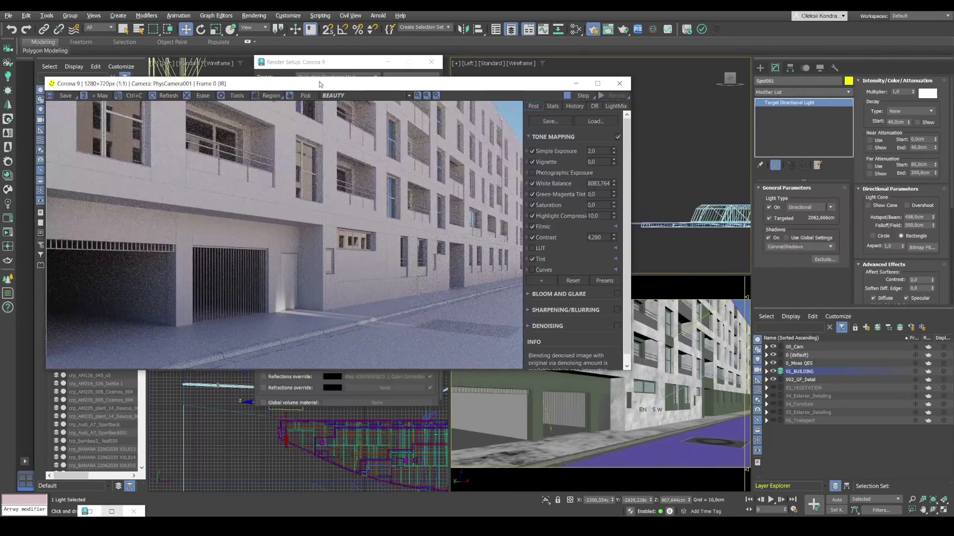
{"action": "left_click_drag", "start_coordinate": [628, 372], "coordinate": [553, 337]}
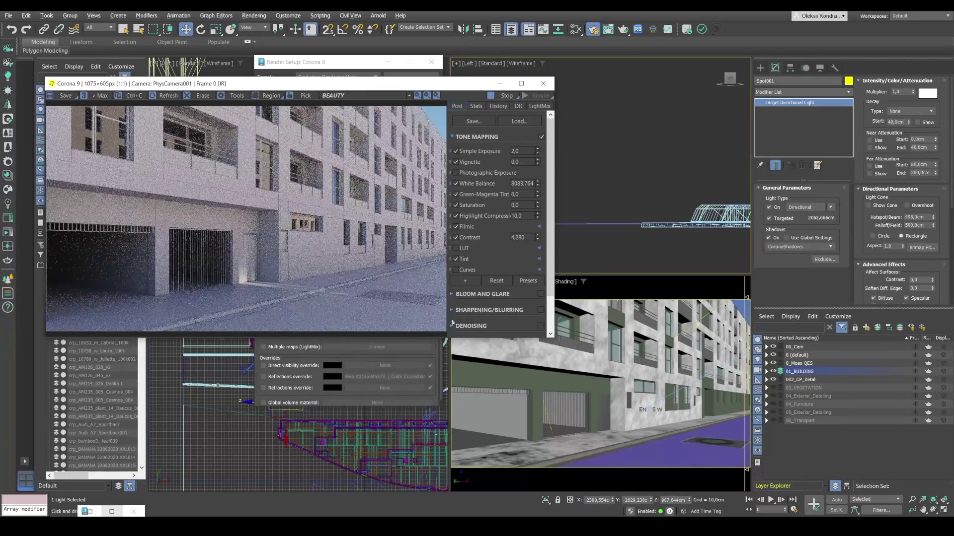
{"action": "left_click_drag", "start_coordinate": [372, 84], "coordinate": [445, 278]}
{"action": "left_click", "coordinate": [388, 62]}
{"action": "left_click_drag", "start_coordinate": [375, 280], "coordinate": [422, 52]}
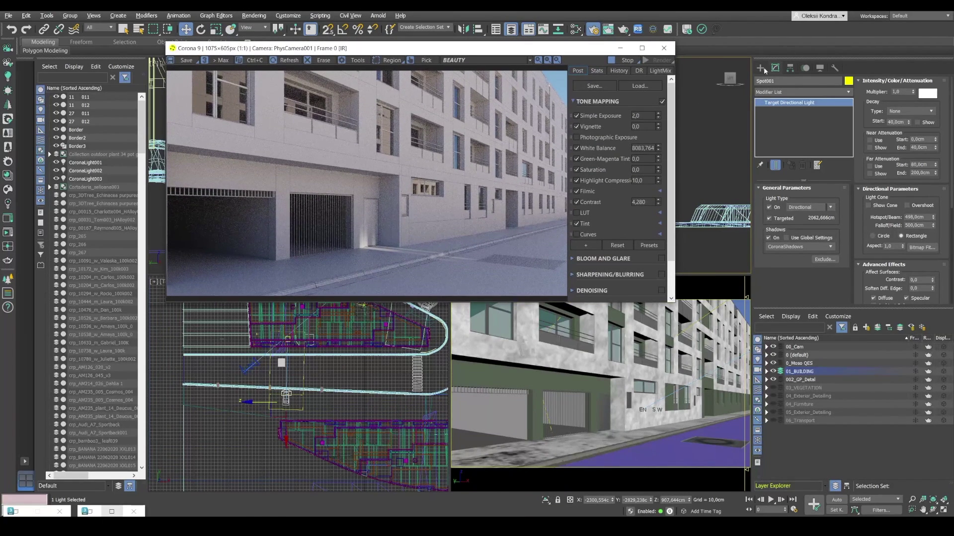
{"action": "left_click", "coordinate": [792, 295]}
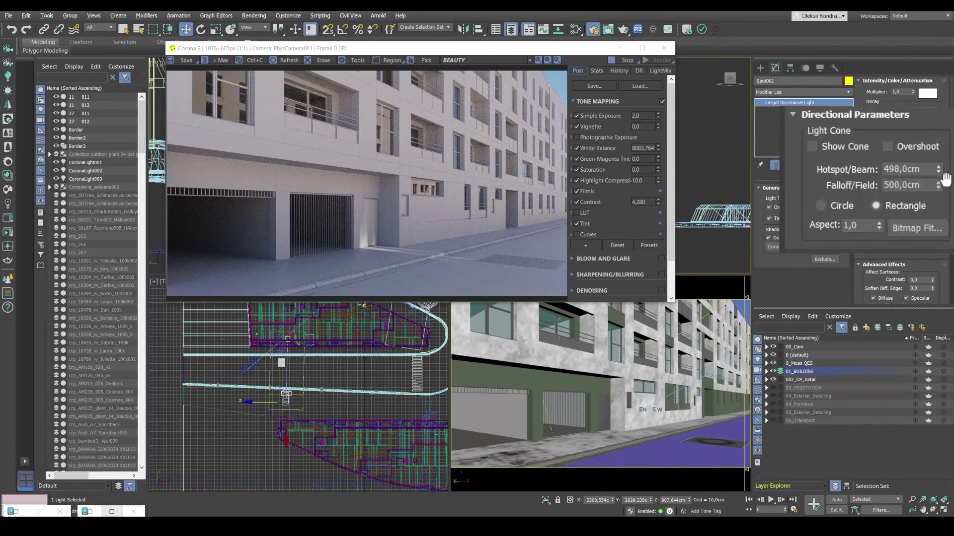
- Widen Spot001's beam to about 1205 cm hotspot and 1207 cm falloff
{"action": "left_click_drag", "start_coordinate": [933, 217], "coordinate": [945, 70]}
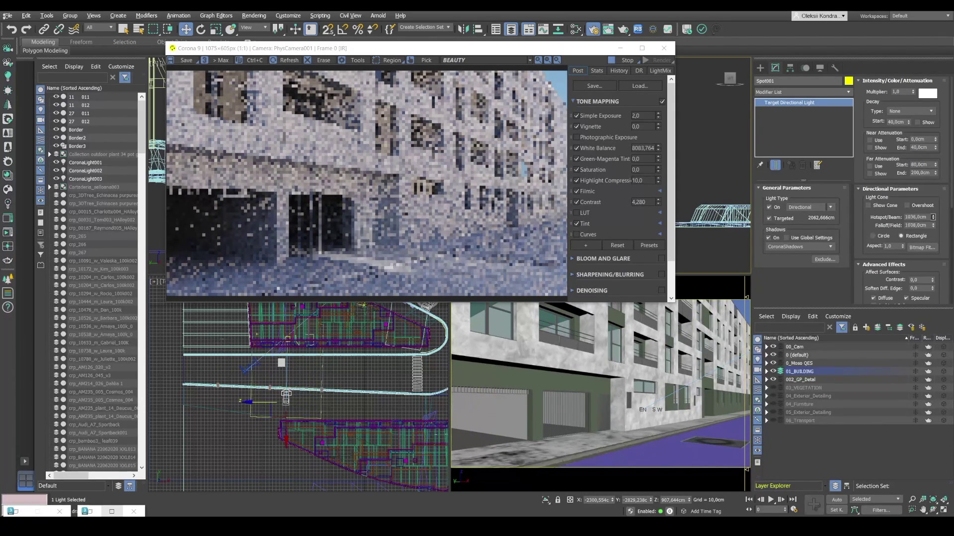
{"action": "left_click_drag", "start_coordinate": [933, 217], "coordinate": [932, 203]}
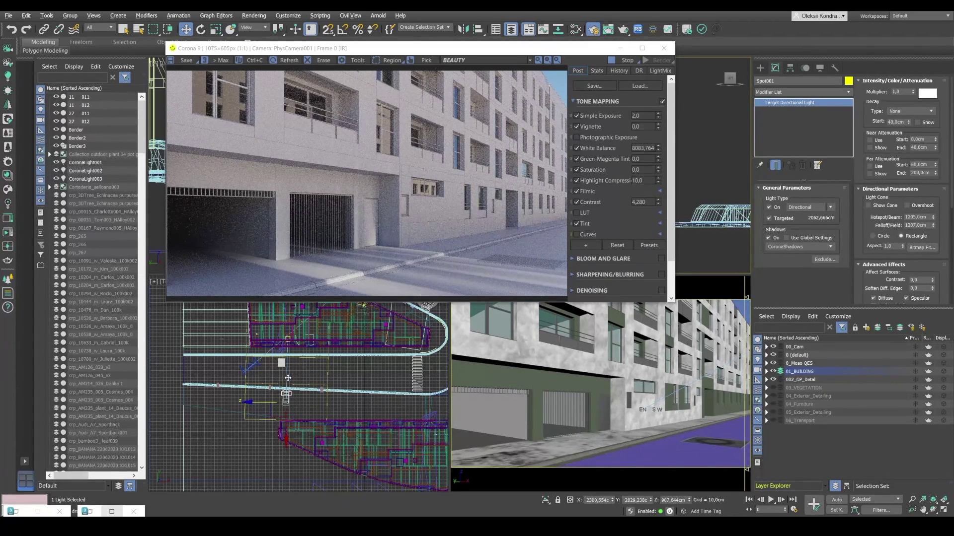
{"action": "key", "text": "l"}
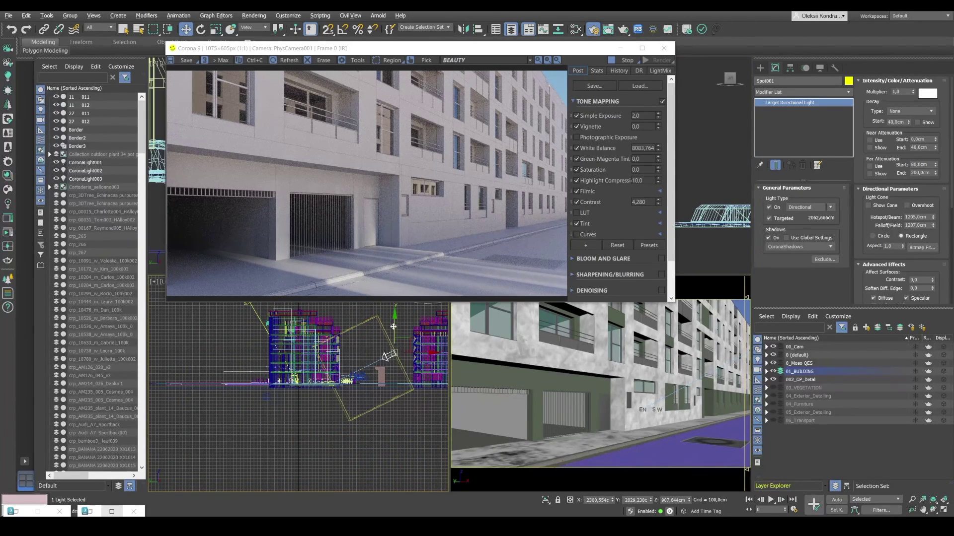
- Raise the light and lift its target to tilt the beam onto the facade
{"action": "left_click_drag", "start_coordinate": [392, 325], "coordinate": [393, 317]}
{"action": "right_click", "coordinate": [347, 351]}
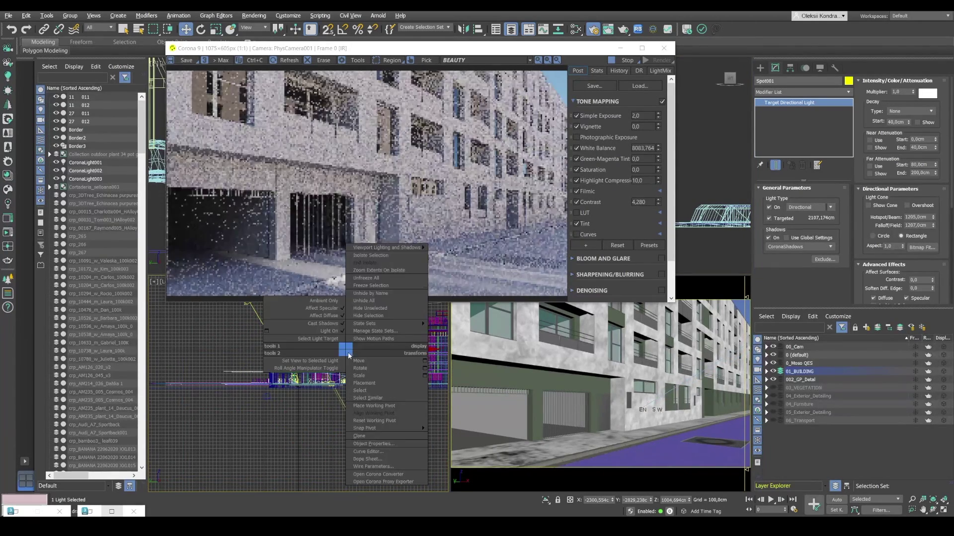
{"action": "left_click", "coordinate": [322, 339]}
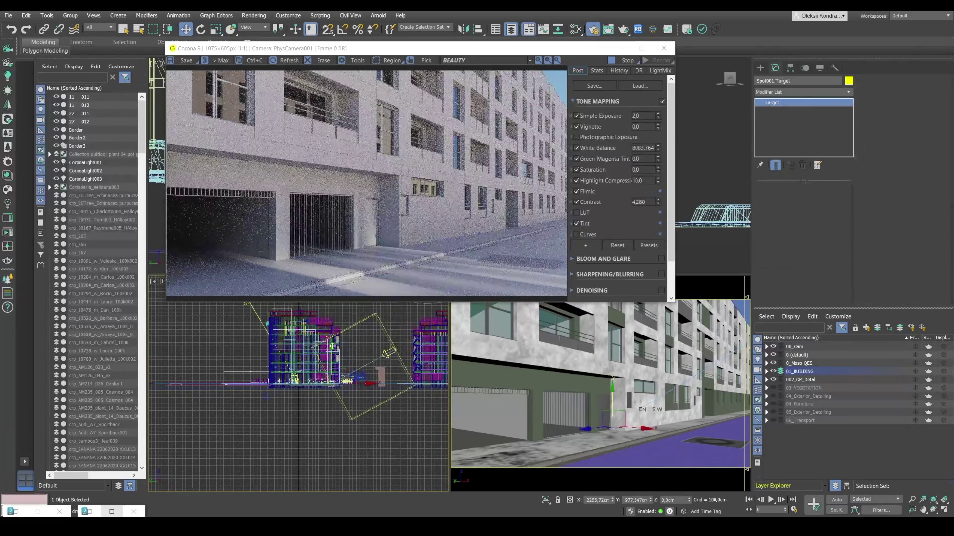
{"action": "left_click_drag", "start_coordinate": [333, 347], "coordinate": [331, 336]}
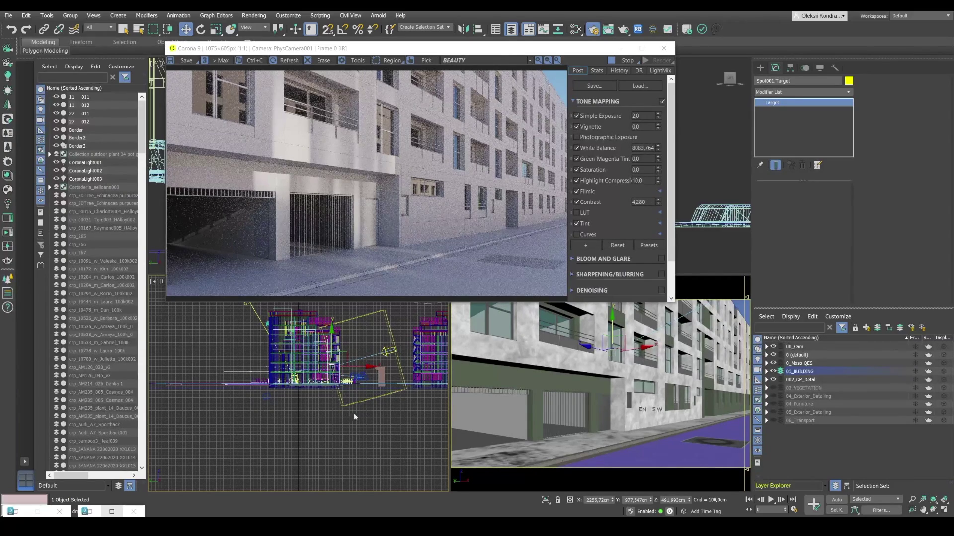
- Reselect the directional light and fine-tune its position, nudging it along X
{"action": "left_click", "coordinate": [386, 335]}
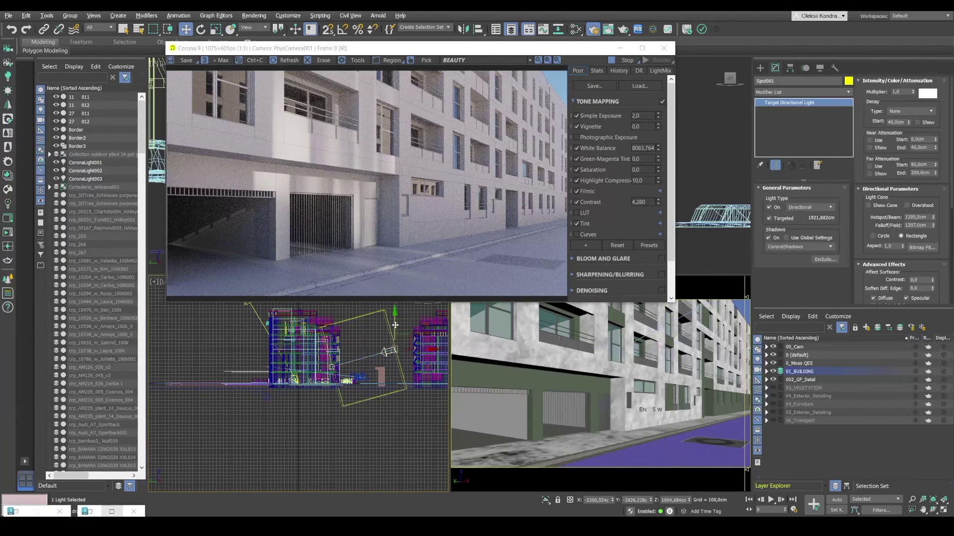
{"action": "left_click_drag", "start_coordinate": [395, 326], "coordinate": [396, 330]}
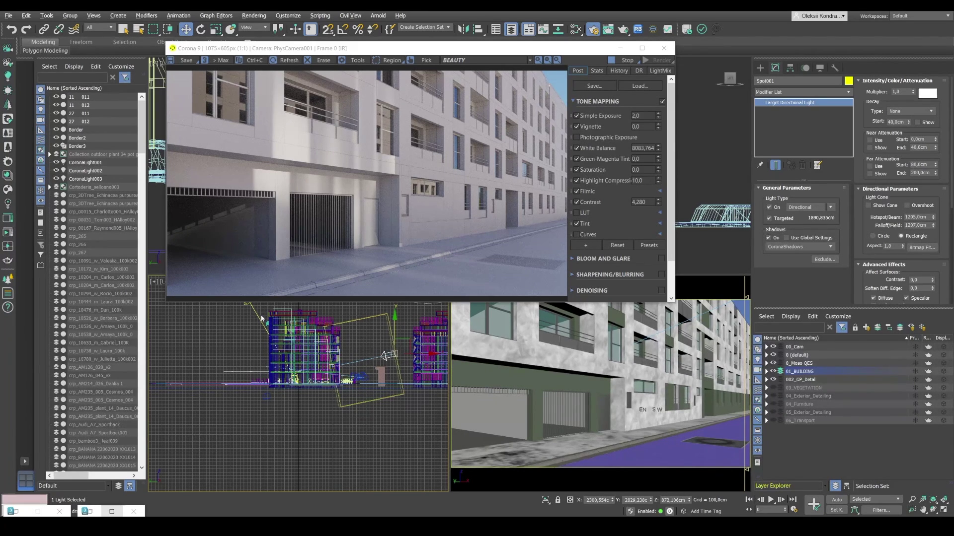
{"action": "key", "text": "z"}
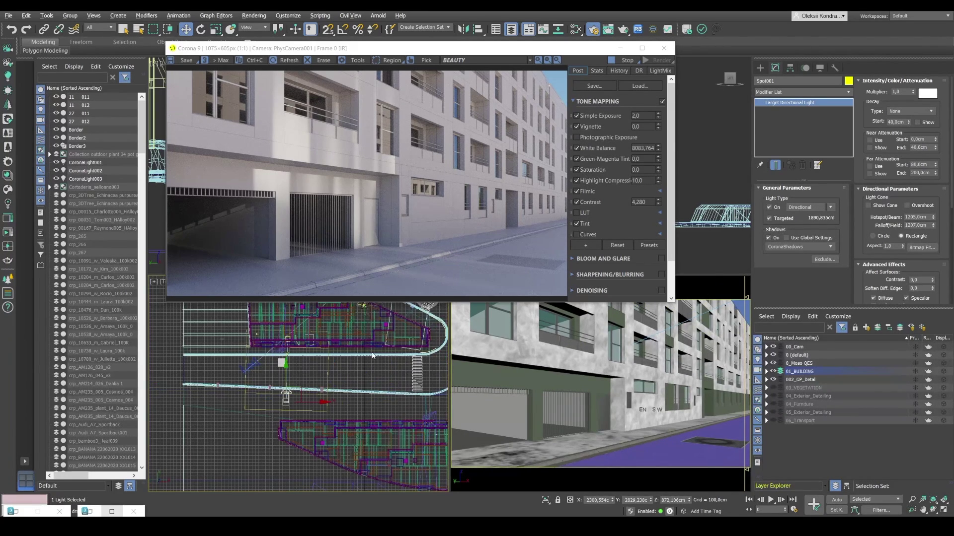
{"action": "left_click_drag", "start_coordinate": [314, 401], "coordinate": [297, 401]}
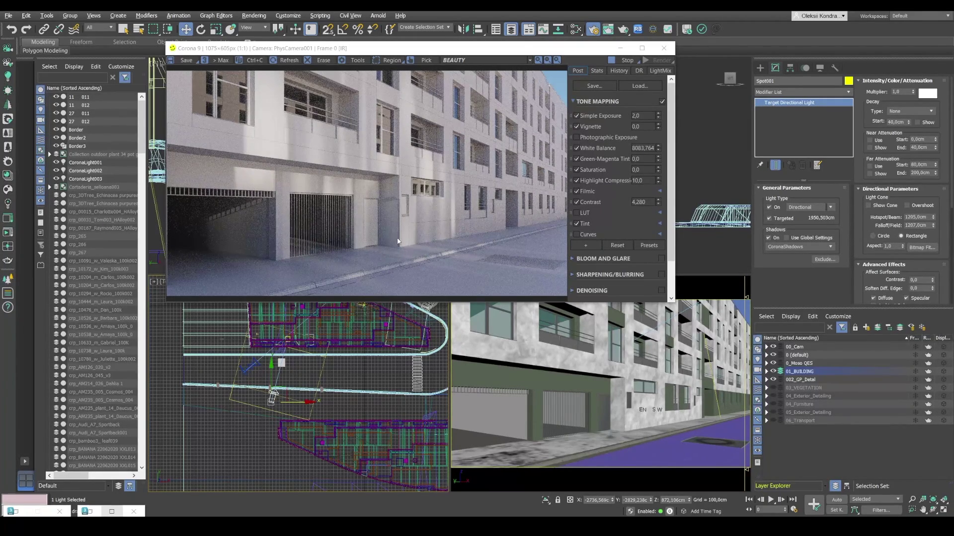
- Scale Spot001 along its local axes to reshape its beam, undoing one uneven stretch, then return to Move
{"action": "left_click", "coordinate": [215, 30]}
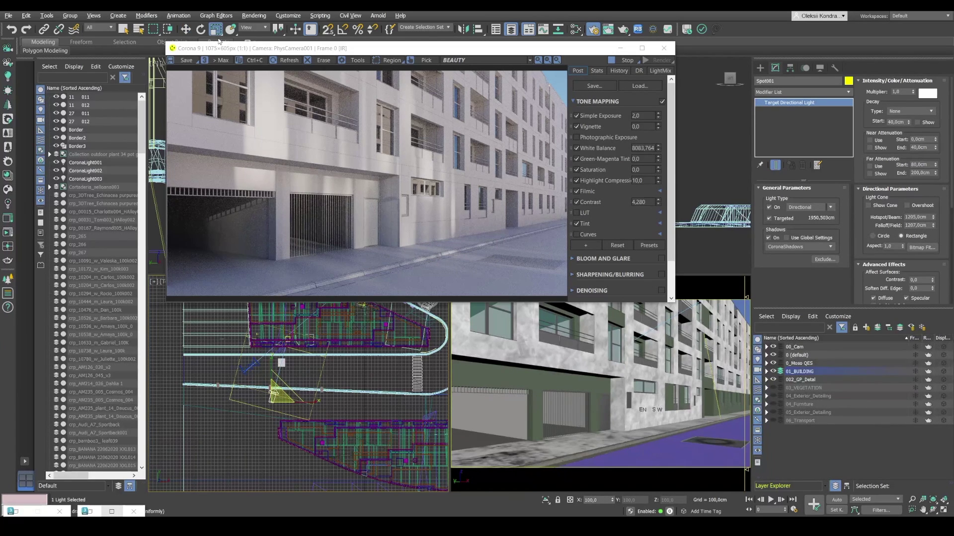
{"action": "left_click", "coordinate": [253, 28]}
{"action": "left_click", "coordinate": [248, 61]}
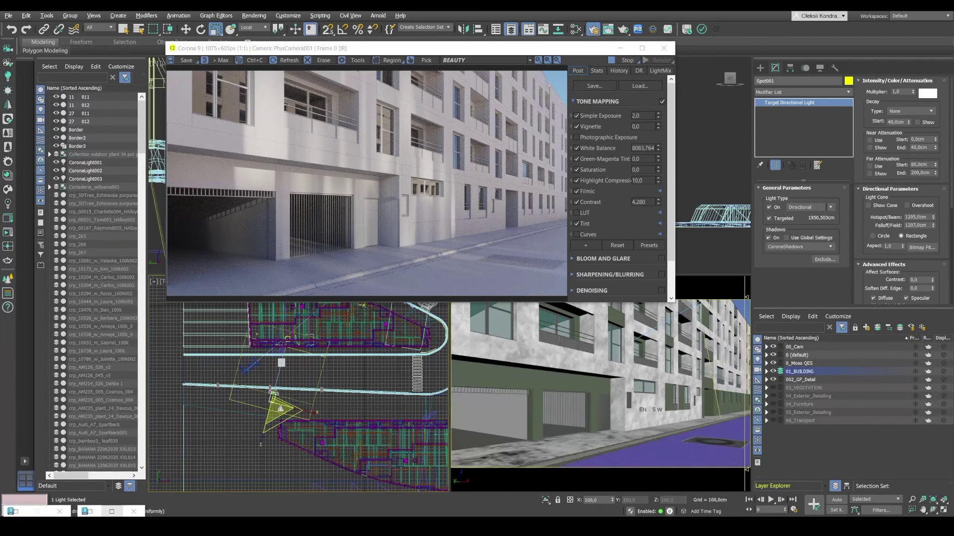
{"action": "middle_click_drag", "start_coordinate": [259, 388], "coordinate": [249, 407], "text": "alt"}
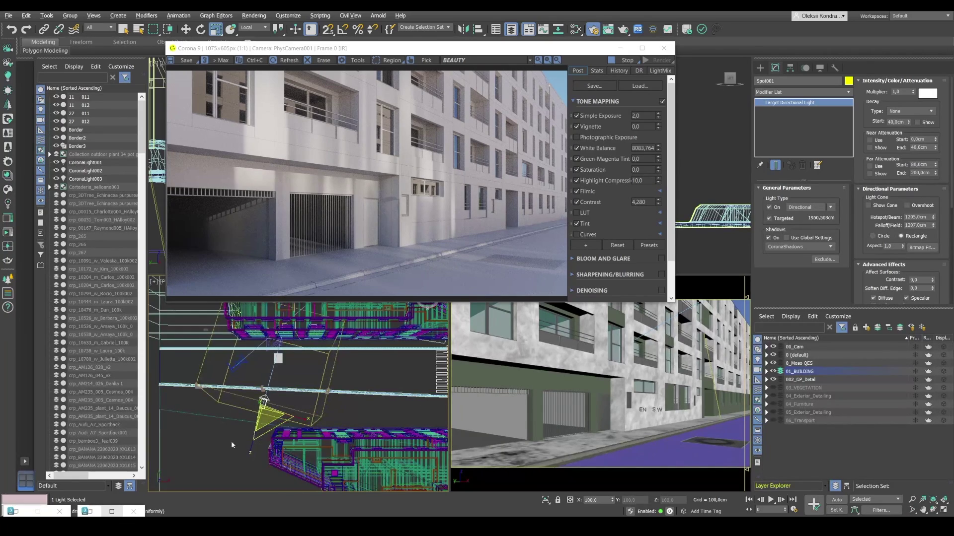
{"action": "middle_click_drag", "start_coordinate": [231, 443], "coordinate": [264, 427], "text": "alt"}
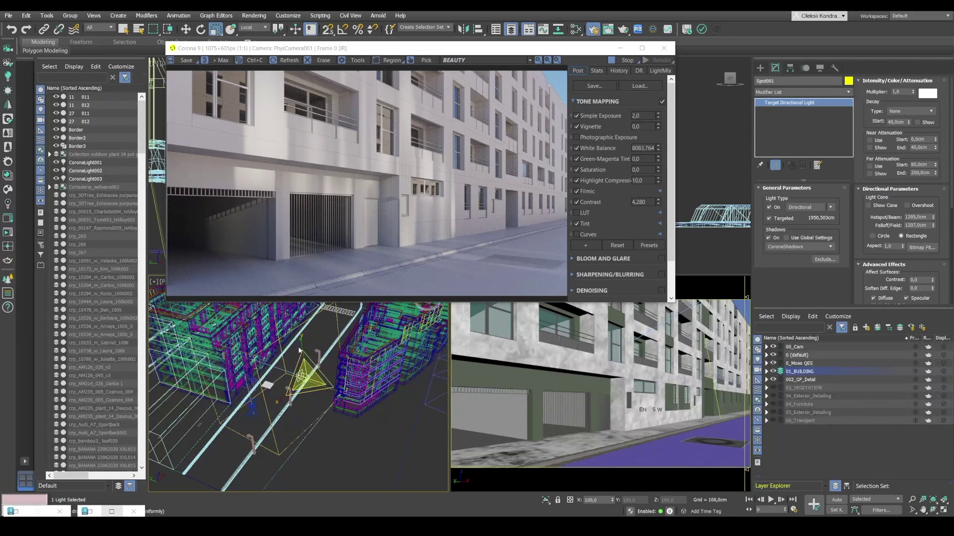
{"action": "left_click_drag", "start_coordinate": [299, 354], "coordinate": [301, 348]}
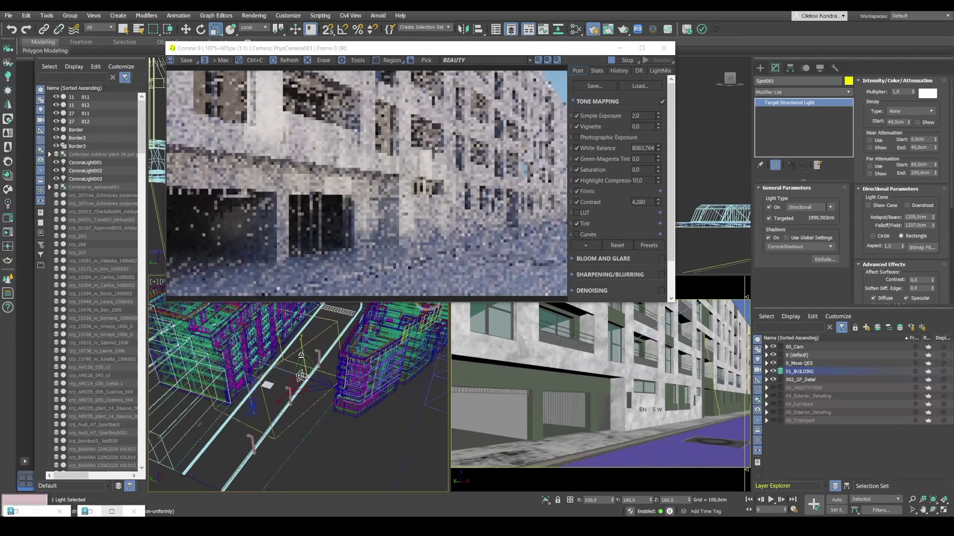
{"action": "key", "text": "ctrl+z"}
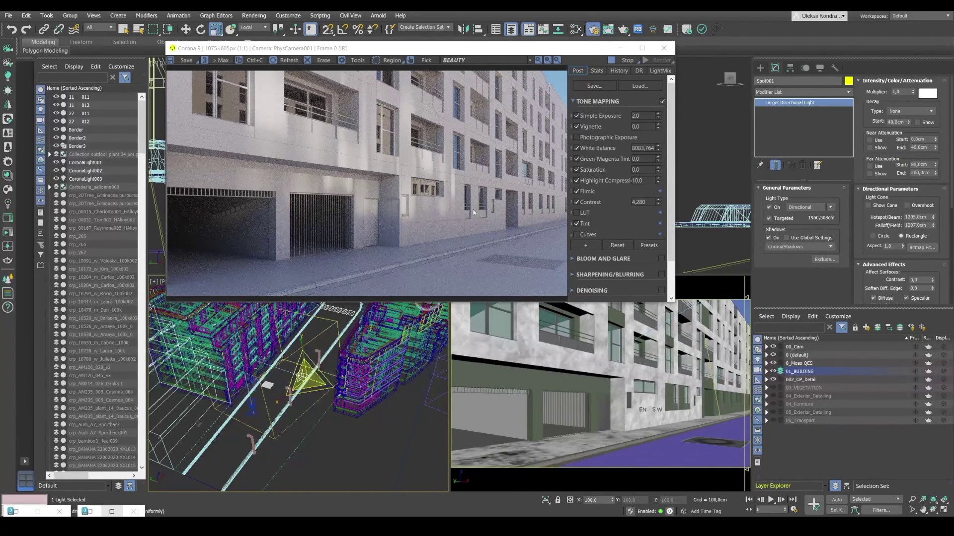
{"action": "left_click_drag", "start_coordinate": [307, 348], "coordinate": [303, 344]}
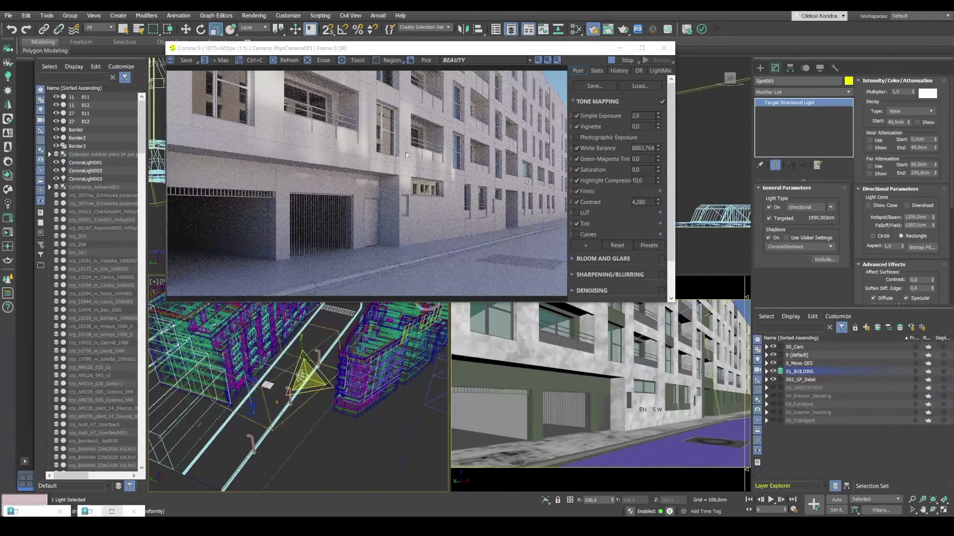
{"action": "left_click", "coordinate": [188, 31]}
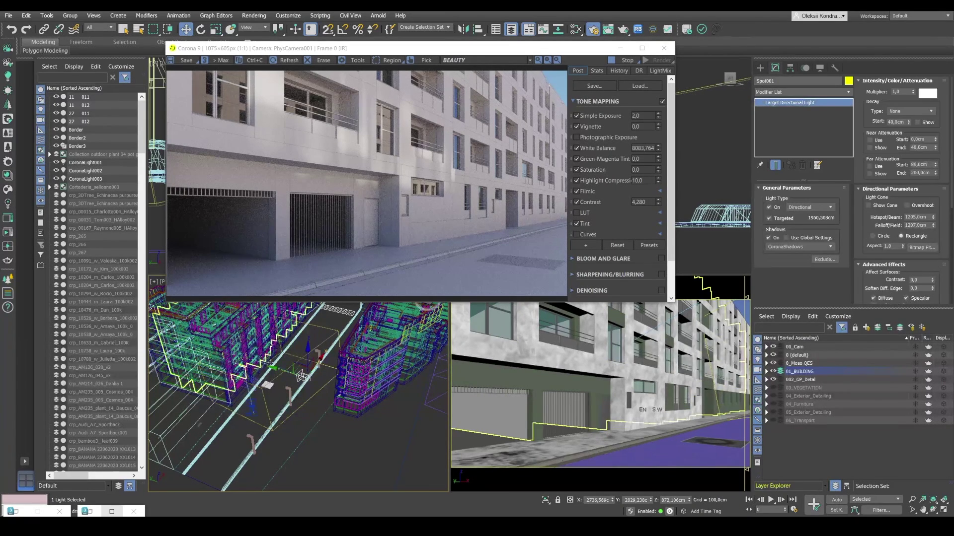
- Select a single object and show the sunlight_reflect_6.jpg CoronaBitmap parameters in the Slate Material Editor
{"action": "left_click", "coordinate": [285, 380]}
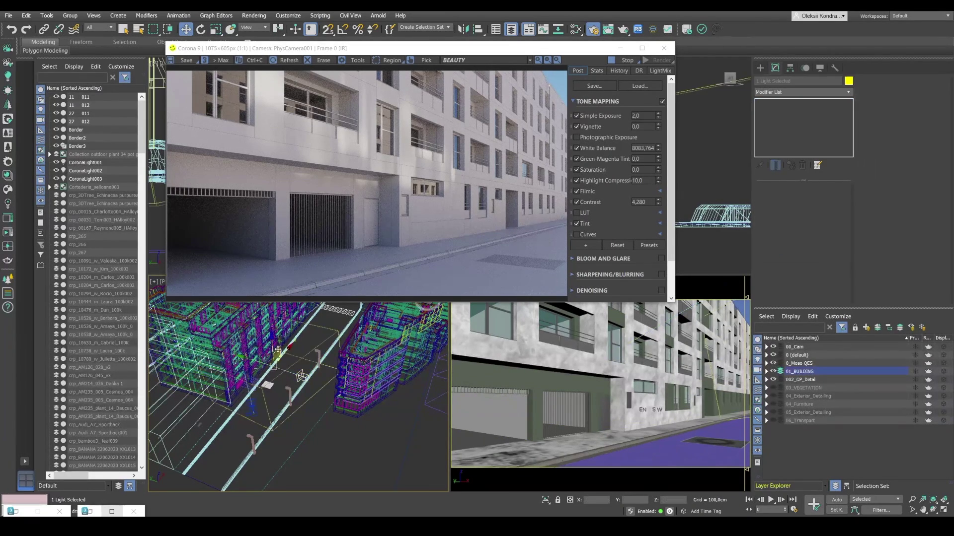
{"action": "scroll", "coordinate": [277, 341], "scroll_direction": "up", "scroll_amount": 3}
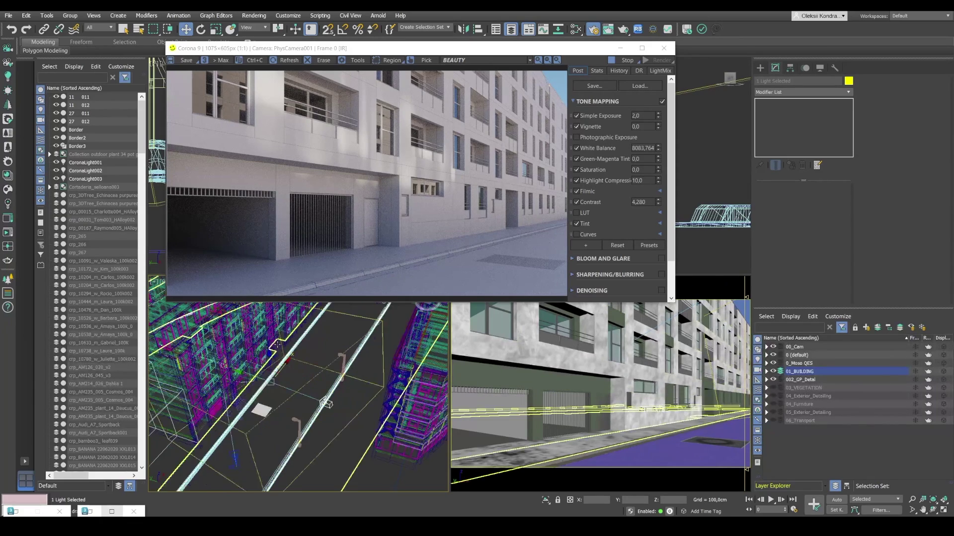
{"action": "left_click", "coordinate": [271, 366]}
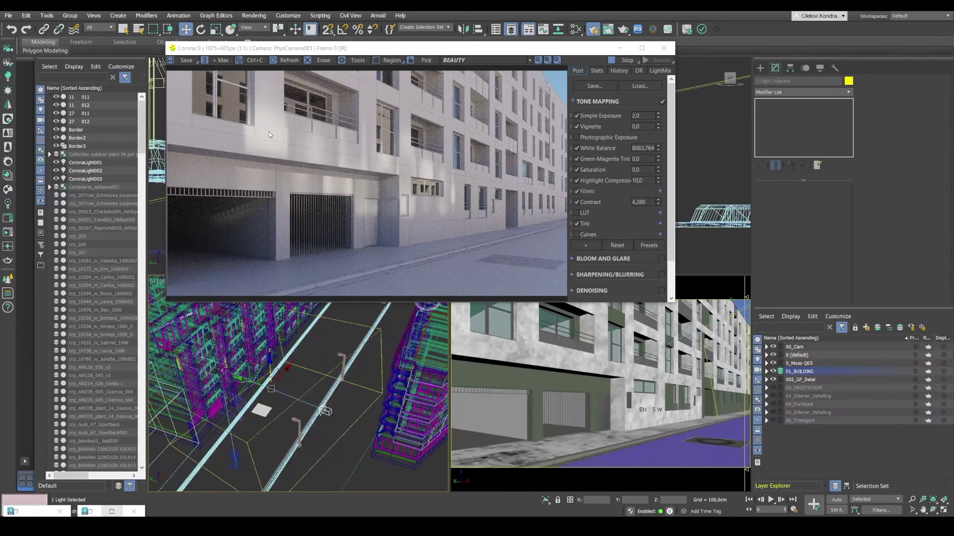
{"action": "left_click_drag", "start_coordinate": [282, 51], "coordinate": [434, 74]}
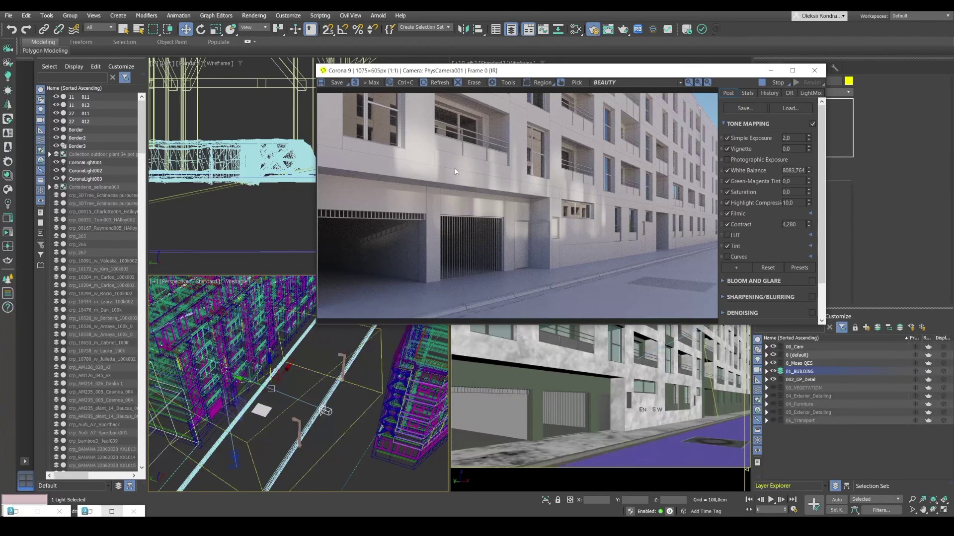
{"action": "key", "text": "m"}
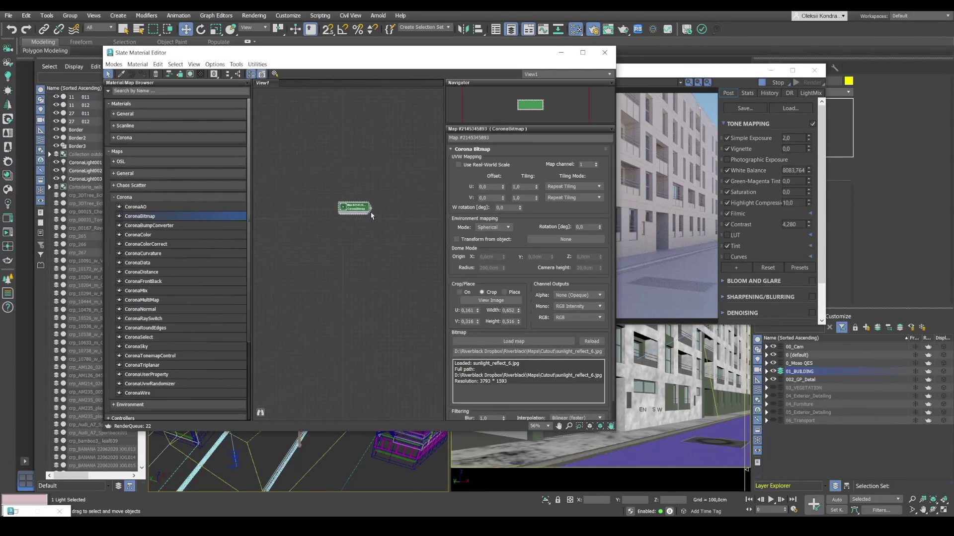
{"action": "left_click", "coordinate": [491, 301]}
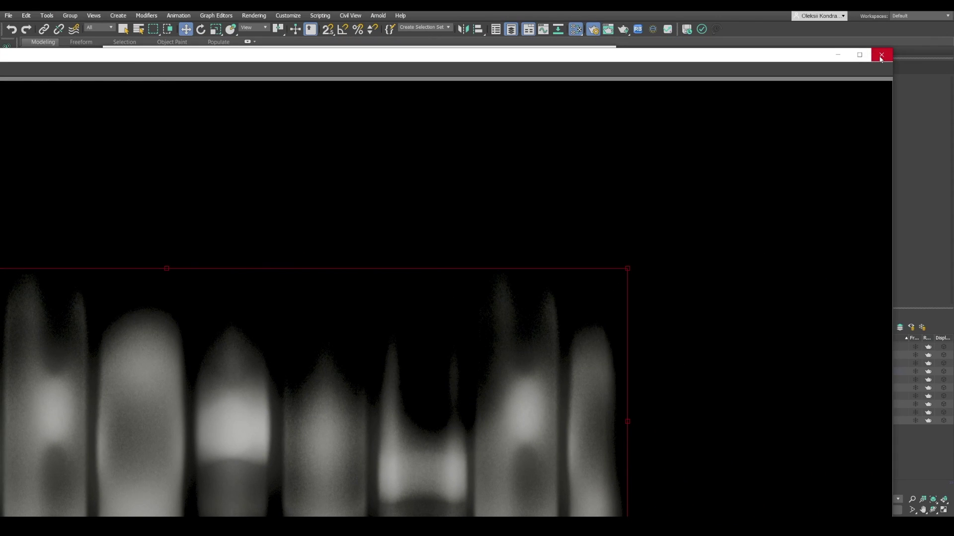
{"action": "left_click", "coordinate": [881, 55]}
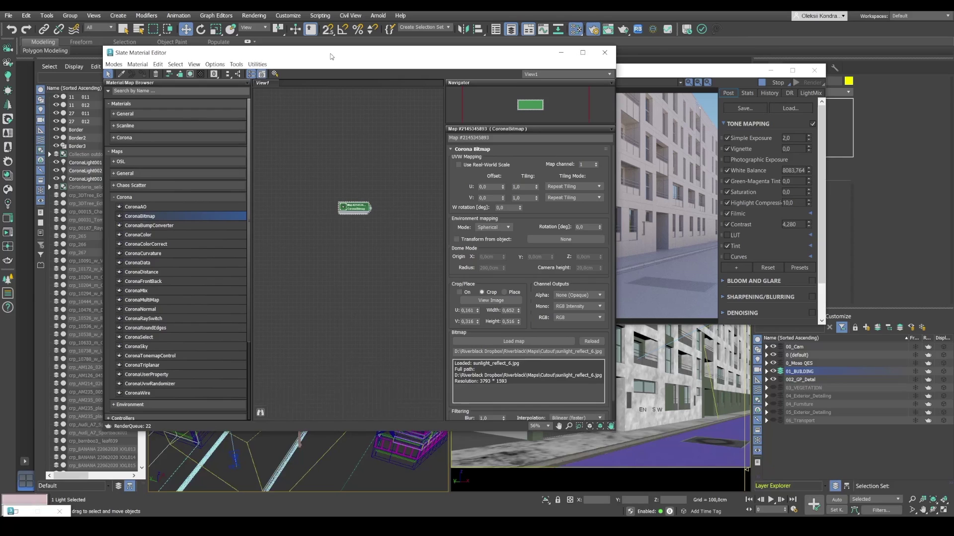
{"action": "left_click_drag", "start_coordinate": [331, 54], "coordinate": [258, 52]}
{"action": "left_click_drag", "start_coordinate": [606, 74], "coordinate": [659, 71]}
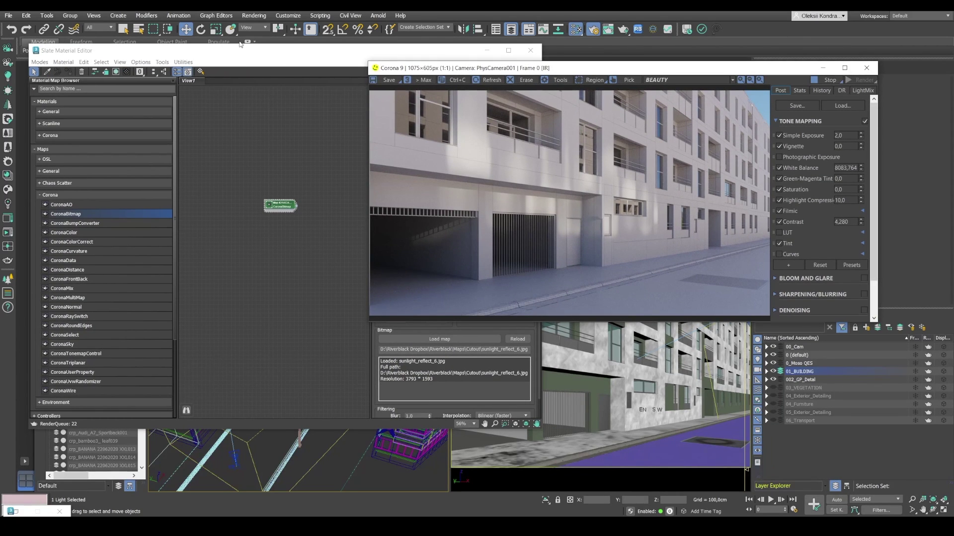
{"action": "left_click", "coordinate": [311, 56]}
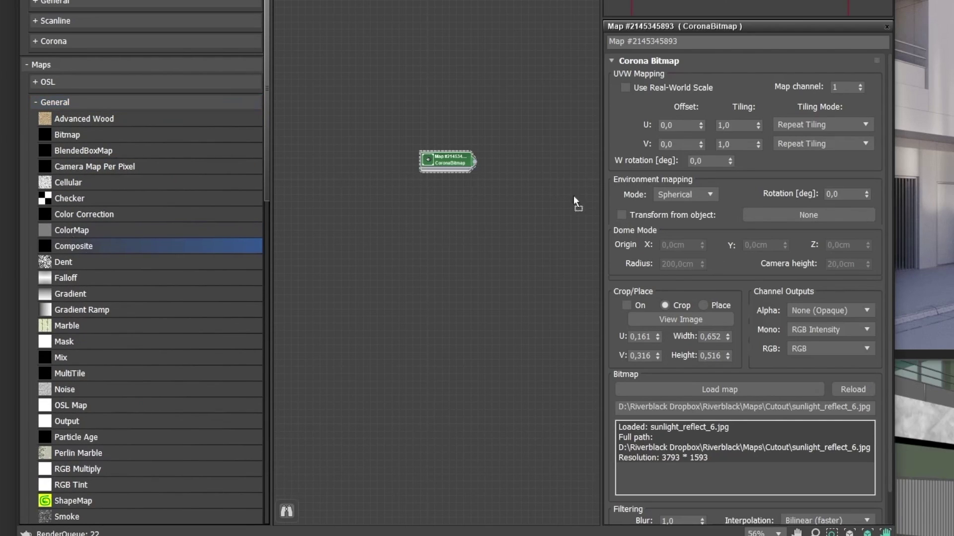
- Drop a Composite map and a white CoronaColor map into Slate View1, then rearrange the windows
{"action": "left_click_drag", "start_coordinate": [549, 145], "coordinate": [549, 147]}
{"action": "left_click_drag", "start_coordinate": [467, 155], "coordinate": [444, 150]}
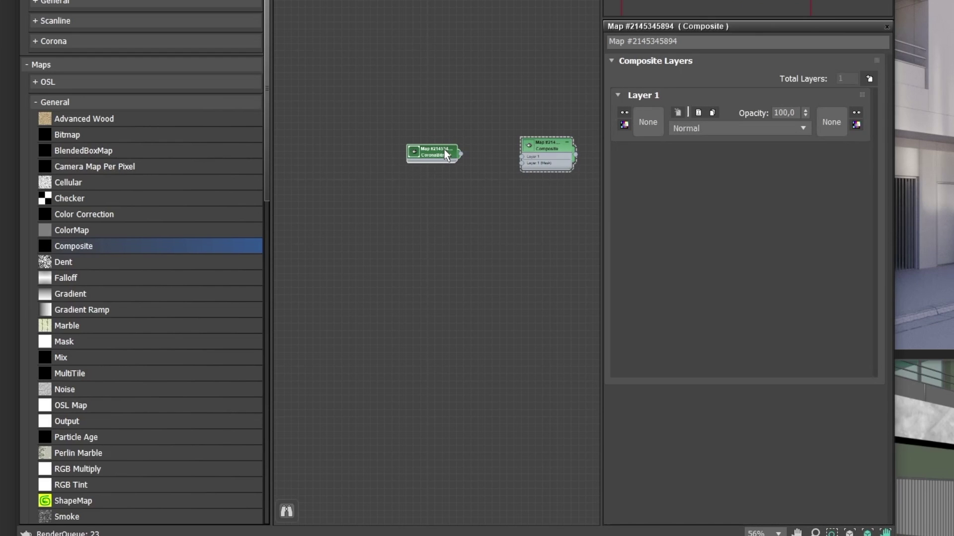
{"action": "left_click", "coordinate": [103, 101]}
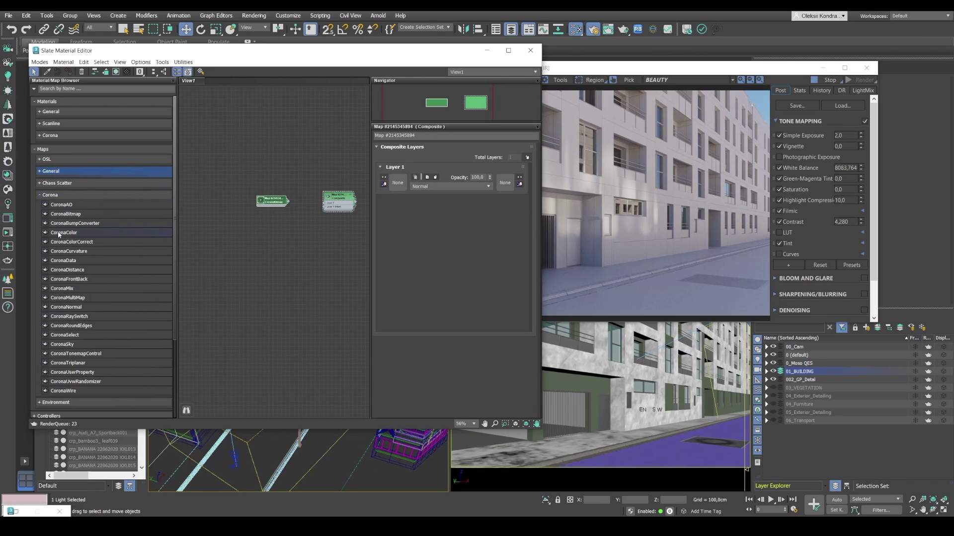
{"action": "left_click_drag", "start_coordinate": [59, 234], "coordinate": [290, 235]}
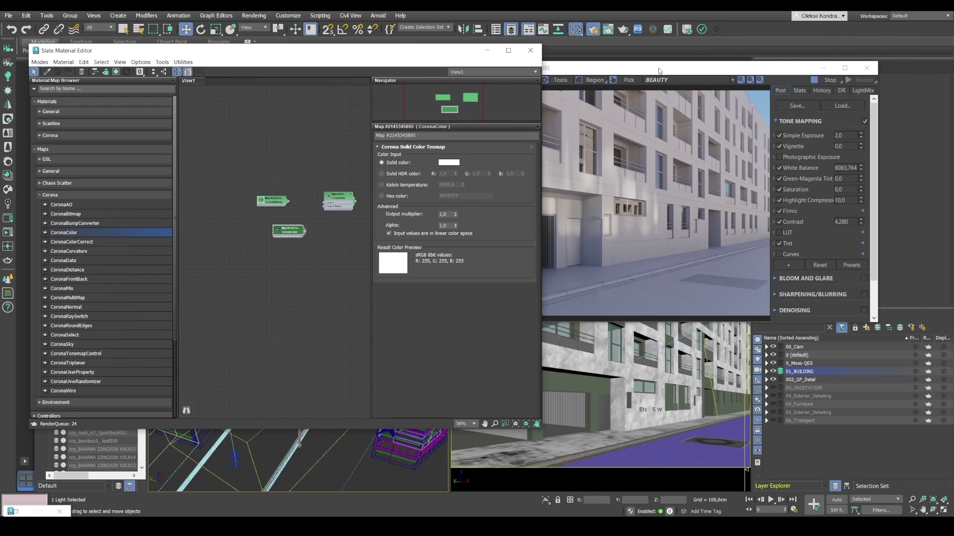
{"action": "left_click_drag", "start_coordinate": [655, 70], "coordinate": [713, 74]}
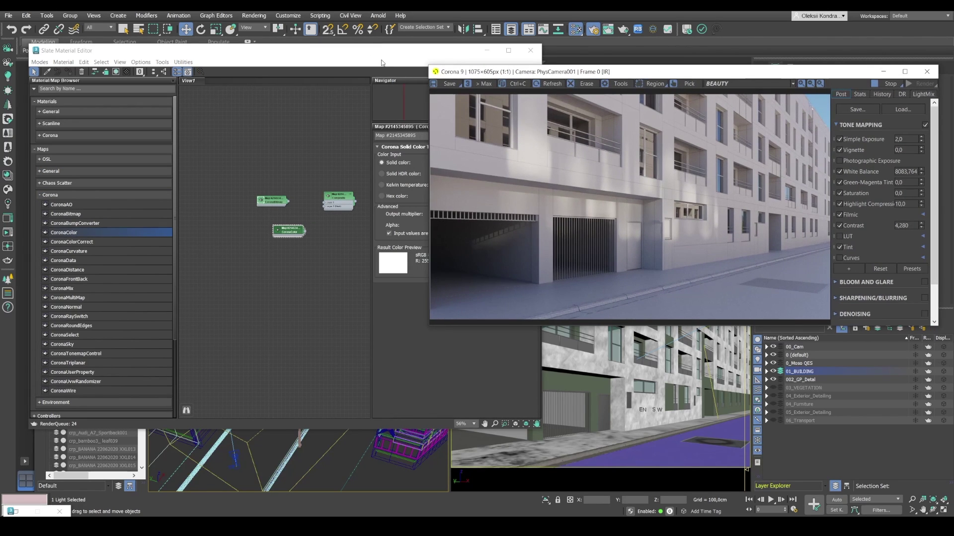
{"action": "left_click_drag", "start_coordinate": [380, 62], "coordinate": [309, 59]}
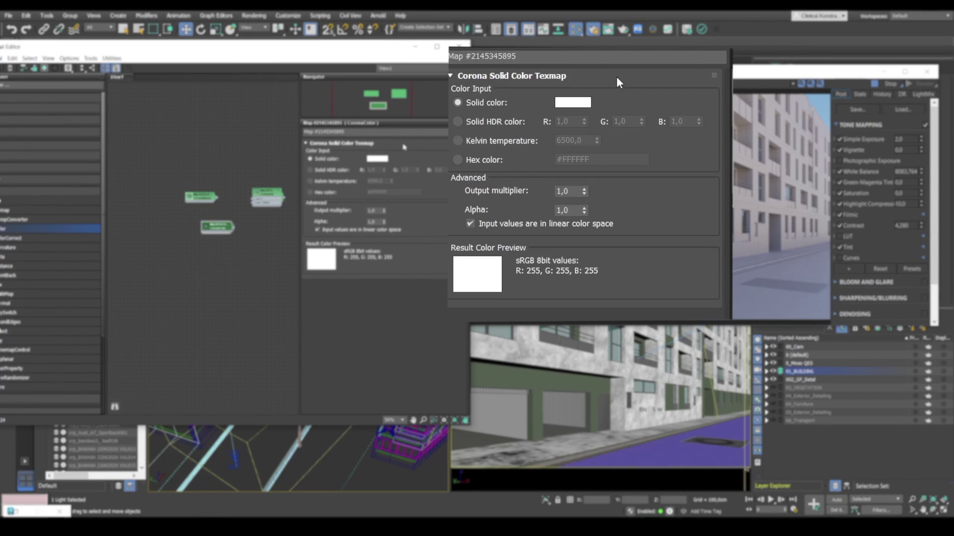
- Switch the CoronaColor to Kelvin temperature 3600 K and place its node beside the bitmap
{"action": "left_click", "coordinate": [457, 140]}
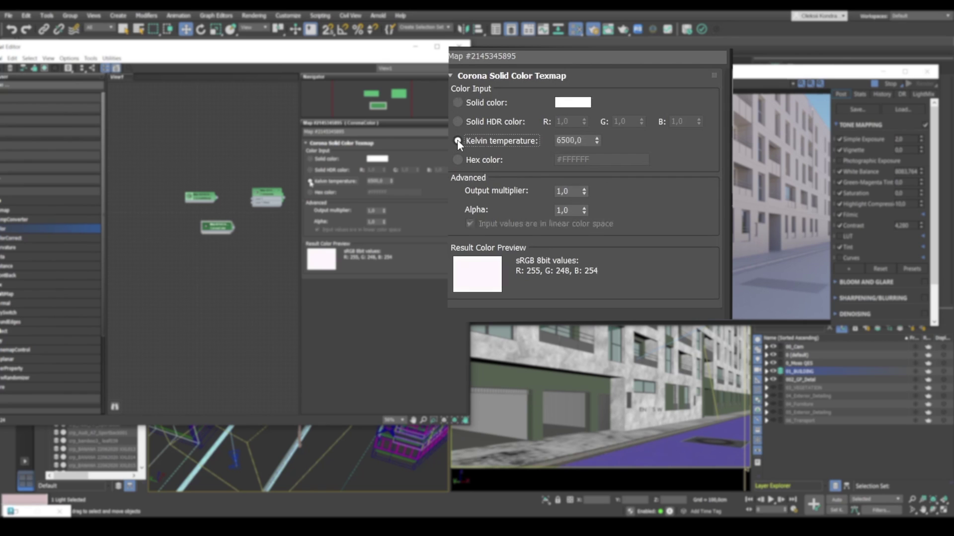
{"action": "double_click", "coordinate": [574, 141]}
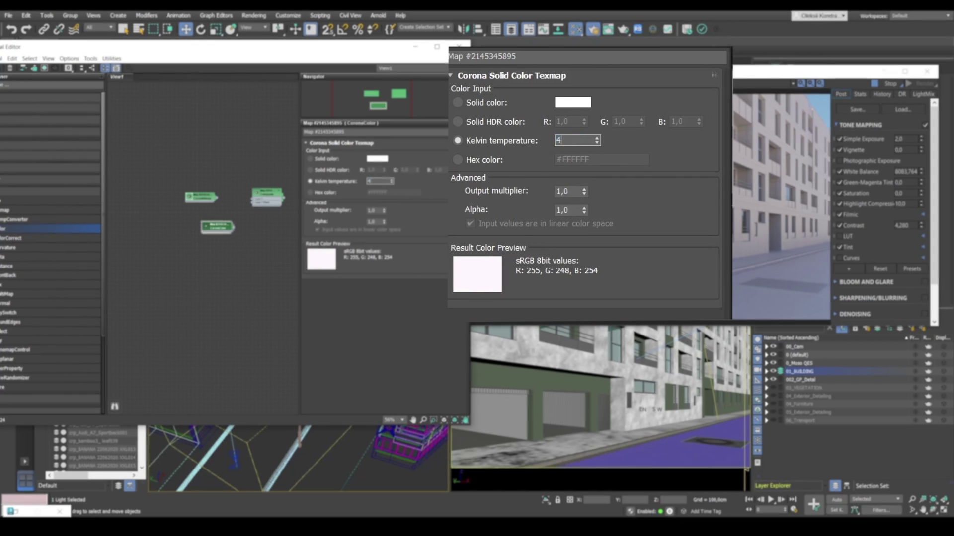
{"action": "type", "text": "1000"}
{"action": "key", "text": "Return"}
{"action": "type", "text": "4000"}
{"action": "key", "text": "Return"}
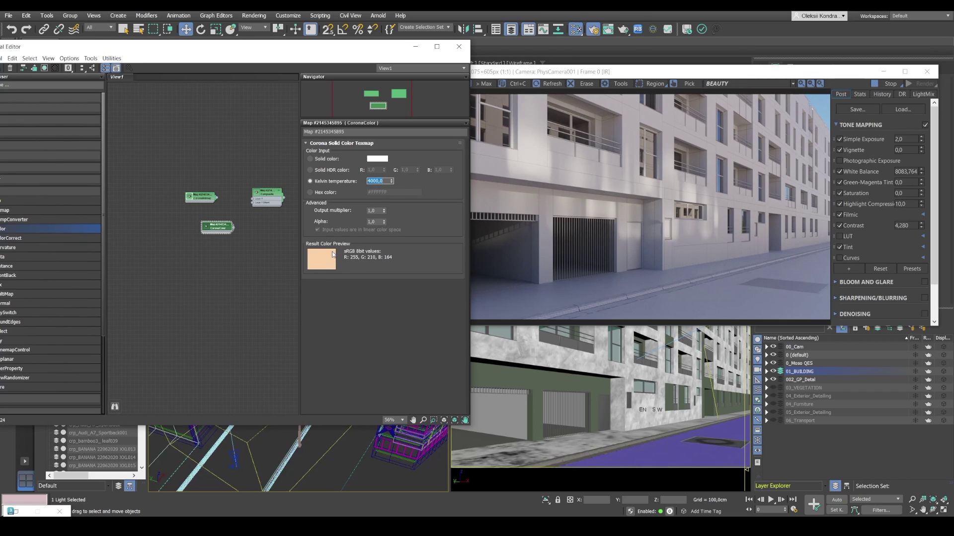
{"action": "type", "text": "3600"}
{"action": "key", "text": "Return"}
{"action": "scroll", "coordinate": [243, 191], "scroll_direction": "up", "scroll_amount": 2}
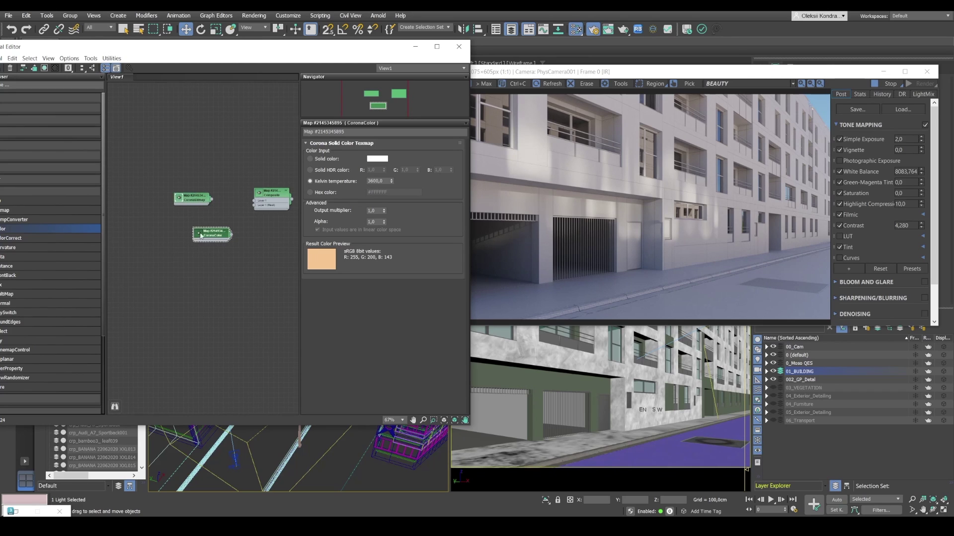
{"action": "left_click_drag", "start_coordinate": [209, 237], "coordinate": [205, 230]}
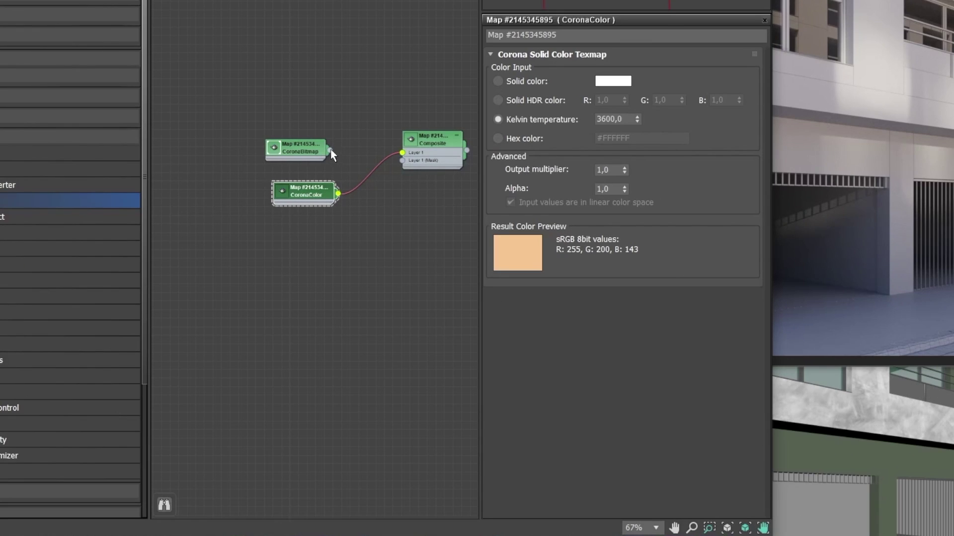
- Wire the sunlight_reflect_6 CoronaBitmap output into the Composite's Layer 1 mask input
{"action": "left_click_drag", "start_coordinate": [359, 163], "coordinate": [410, 166]}
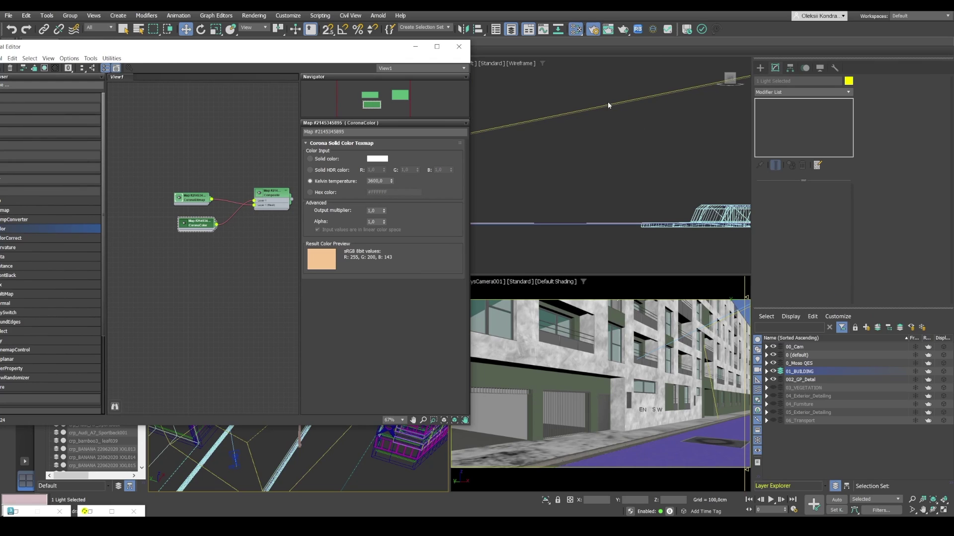
- Select the directional light Spot001 in the Top viewport
{"action": "left_click", "coordinate": [639, 186]}
{"action": "middle_click_drag", "start_coordinate": [639, 186], "coordinate": [624, 156], "text": "alt"}
{"action": "scroll", "coordinate": [662, 130], "scroll_direction": "up", "scroll_amount": 3}
{"action": "left_click", "coordinate": [662, 129]}
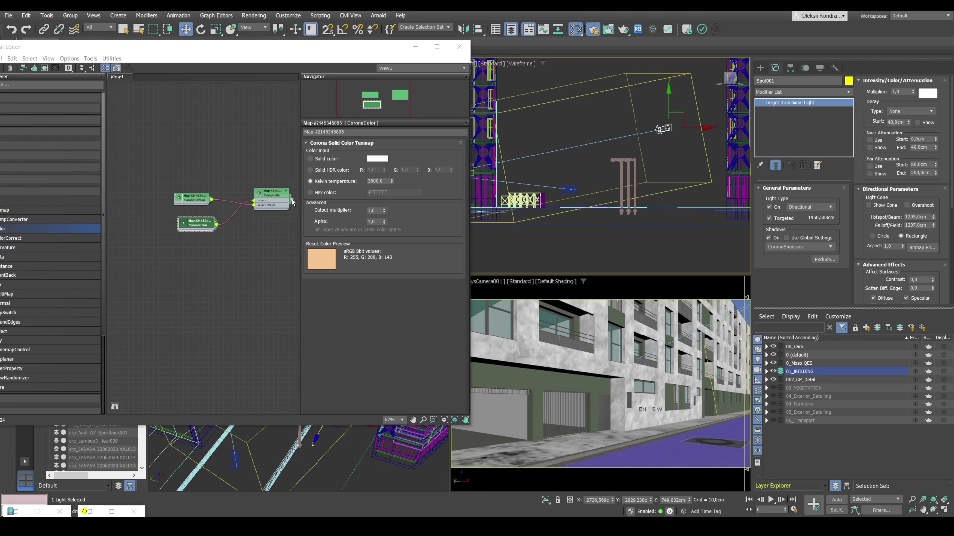
- Assign the Composite map to Spot001's Projector Map as an instance and restore the frame buffer
{"action": "left_click_drag", "start_coordinate": [292, 203], "coordinate": [297, 204]}
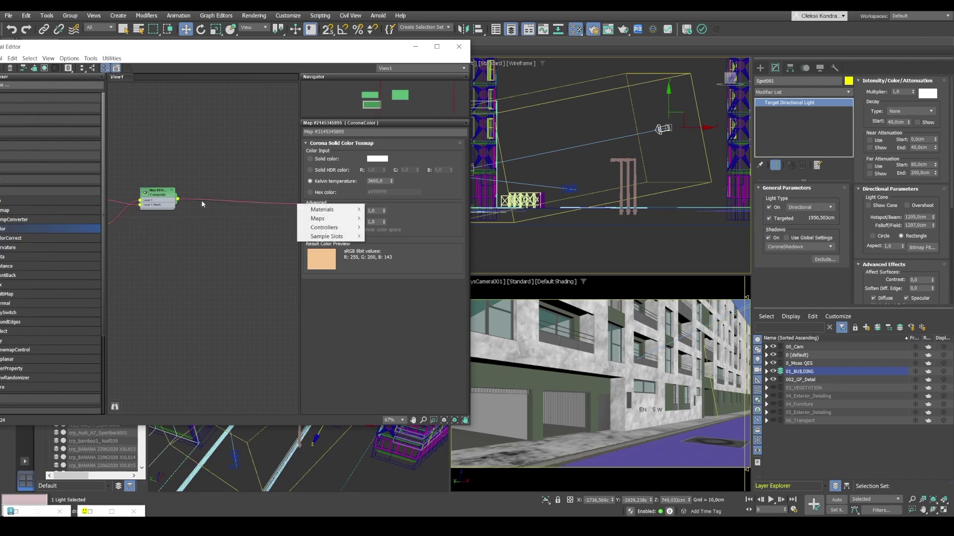
{"action": "left_click", "coordinate": [217, 231]}
{"action": "scroll", "coordinate": [894, 224], "scroll_direction": "down", "scroll_amount": 2}
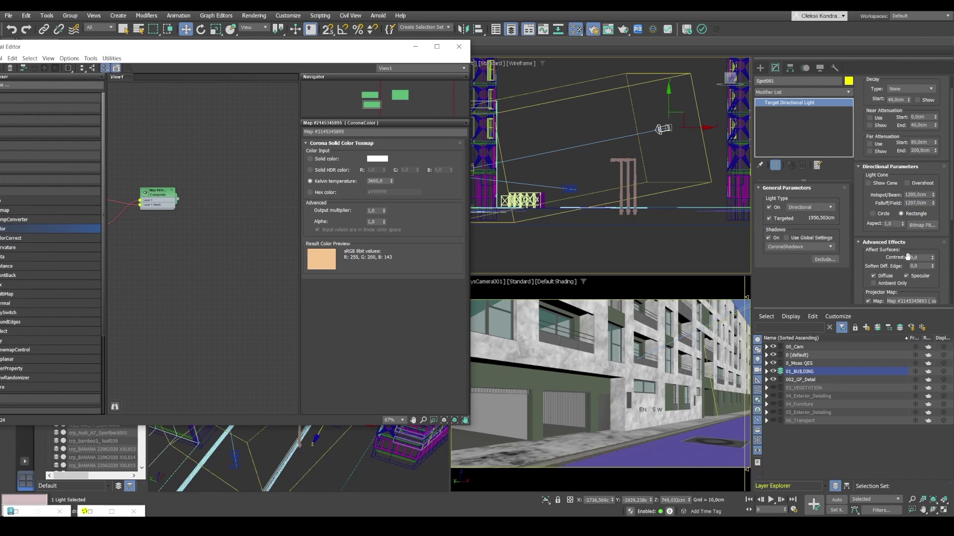
{"action": "scroll", "coordinate": [909, 268], "scroll_direction": "down", "scroll_amount": 3}
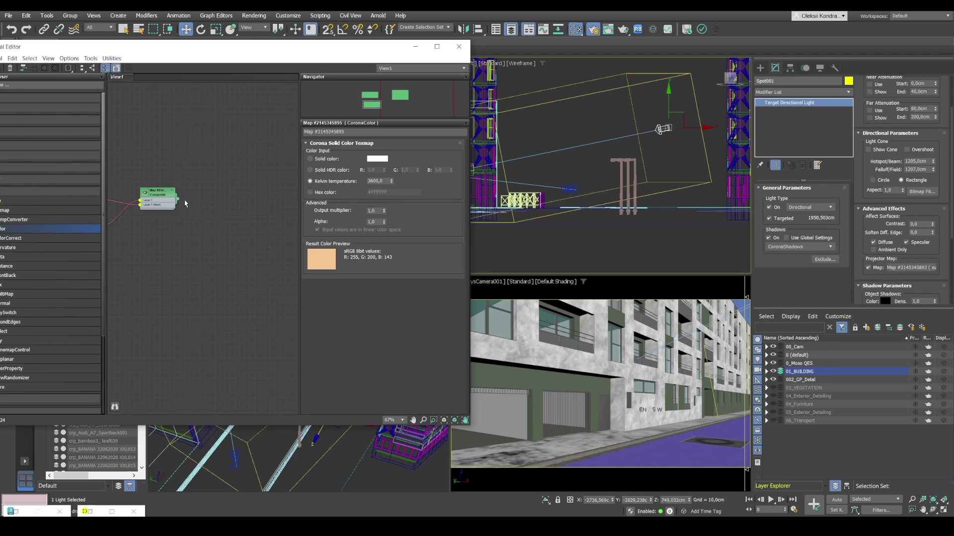
{"action": "left_click_drag", "start_coordinate": [179, 202], "coordinate": [904, 269]}
{"action": "left_click", "coordinate": [452, 288]}
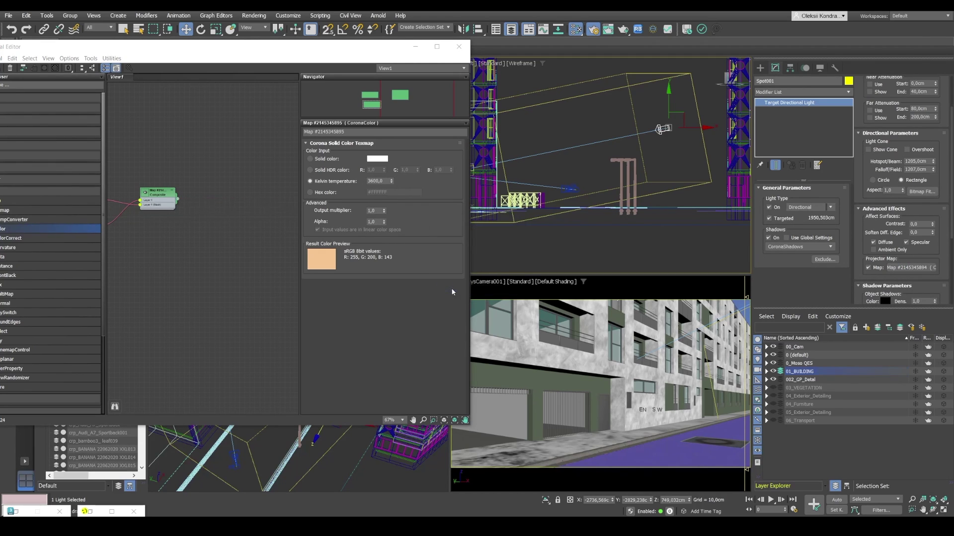
{"action": "left_click", "coordinate": [112, 512]}
- Clear Spot001's projector map and relink the Composite map as its projector map
{"action": "left_click_drag", "start_coordinate": [567, 73], "coordinate": [341, 84]}
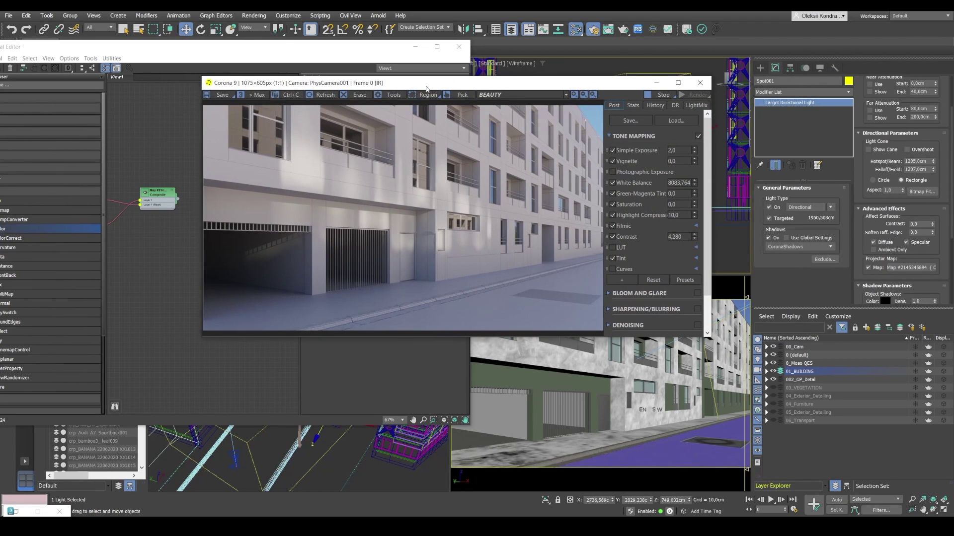
{"action": "left_click_drag", "start_coordinate": [432, 83], "coordinate": [426, 100]}
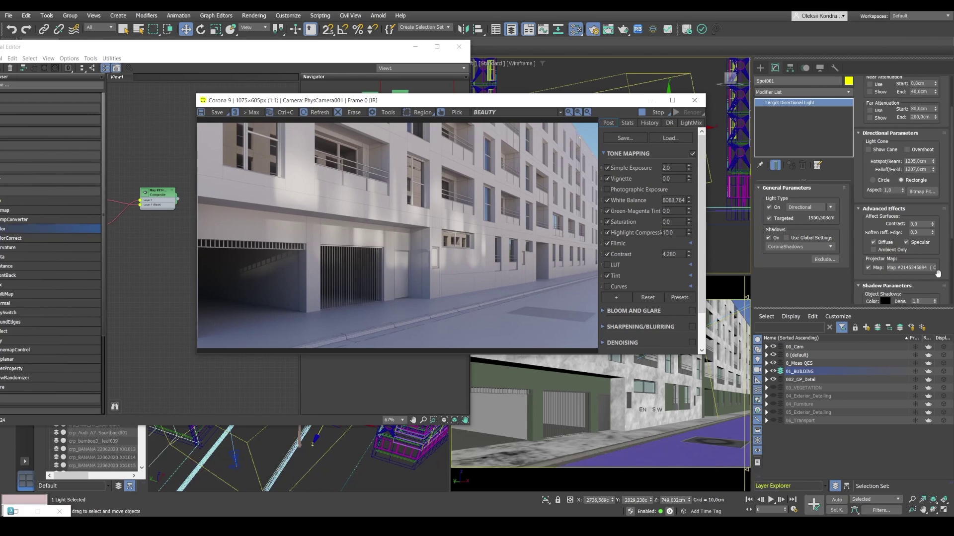
{"action": "right_click", "coordinate": [909, 268]}
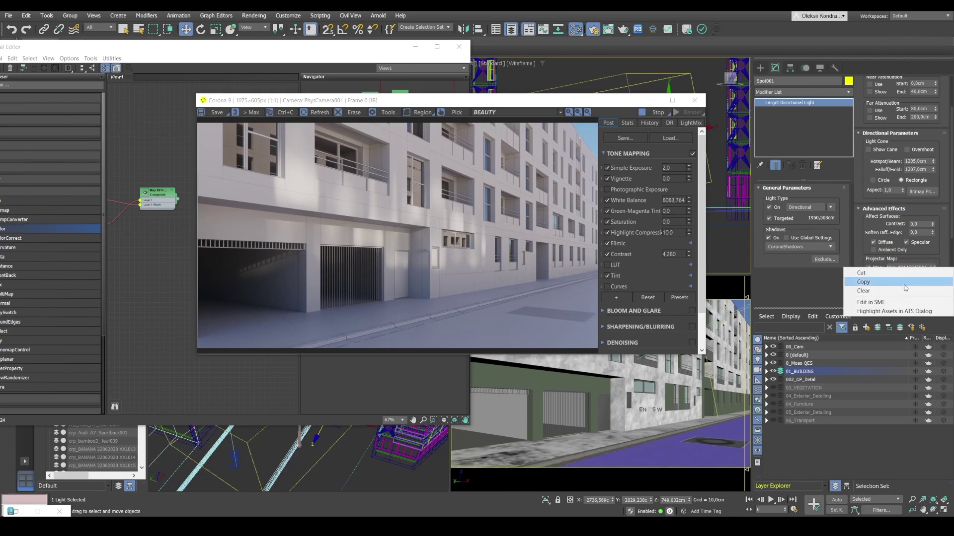
{"action": "left_click", "coordinate": [875, 282]}
{"action": "left_click", "coordinate": [193, 181]}
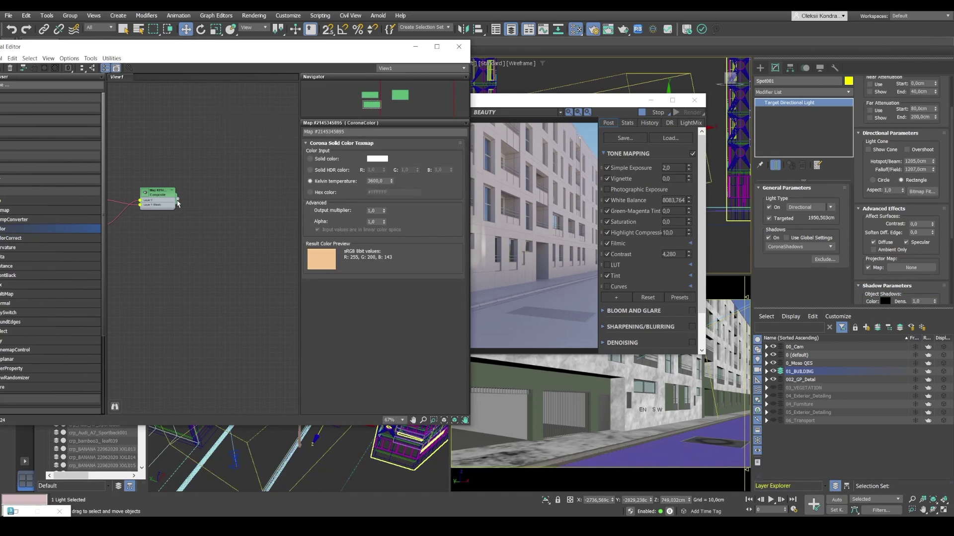
{"action": "left_click_drag", "start_coordinate": [178, 199], "coordinate": [905, 269]}
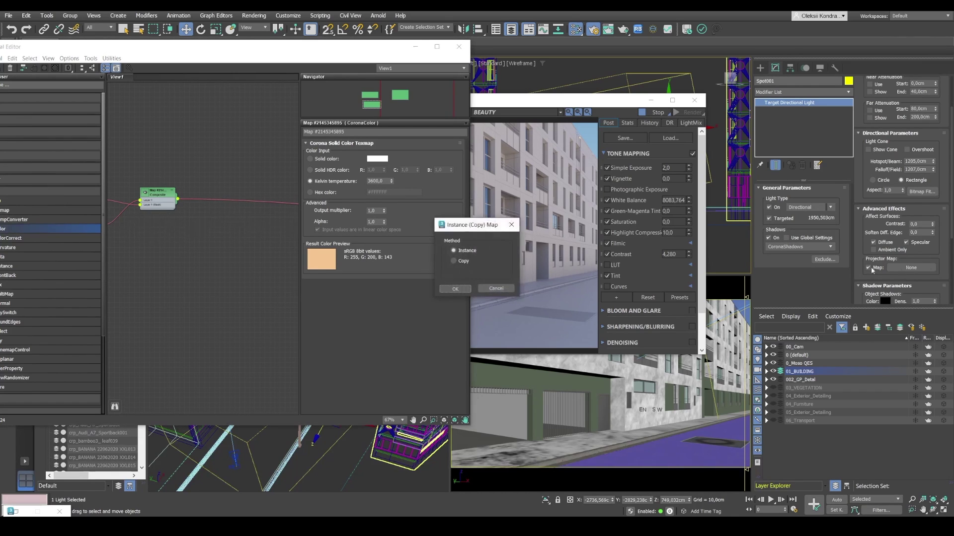
{"action": "left_click", "coordinate": [455, 290]}
{"action": "left_click", "coordinate": [546, 209]}
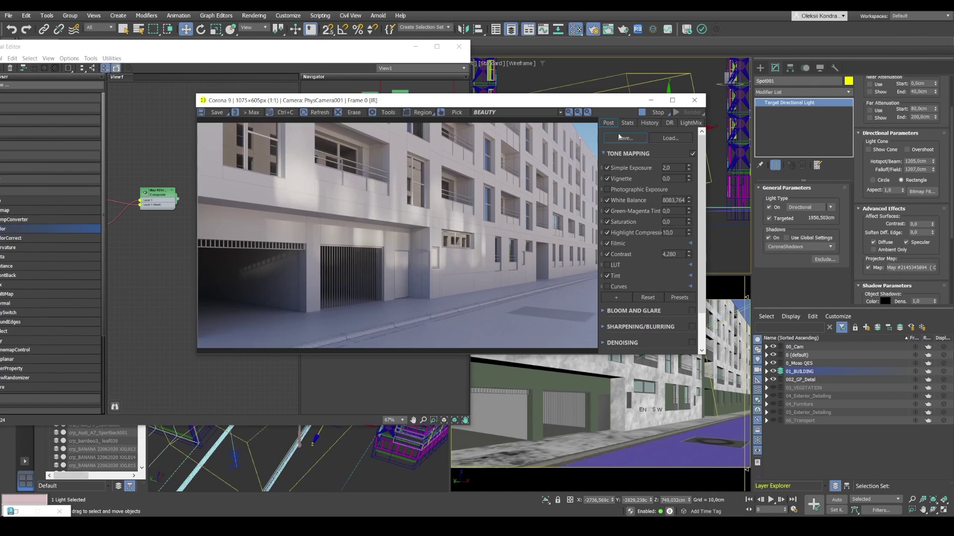
- Restart the interactive render with Resume last and dismiss the missing-assets error
{"action": "left_click", "coordinate": [655, 114]}
{"action": "left_click", "coordinate": [692, 114]}
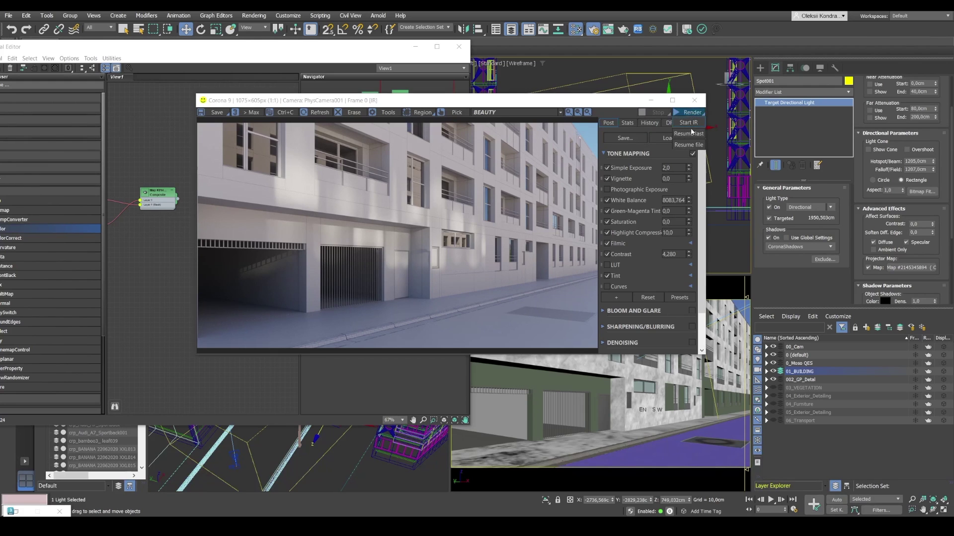
{"action": "left_click", "coordinate": [685, 124]}
{"action": "key", "text": "Escape"}
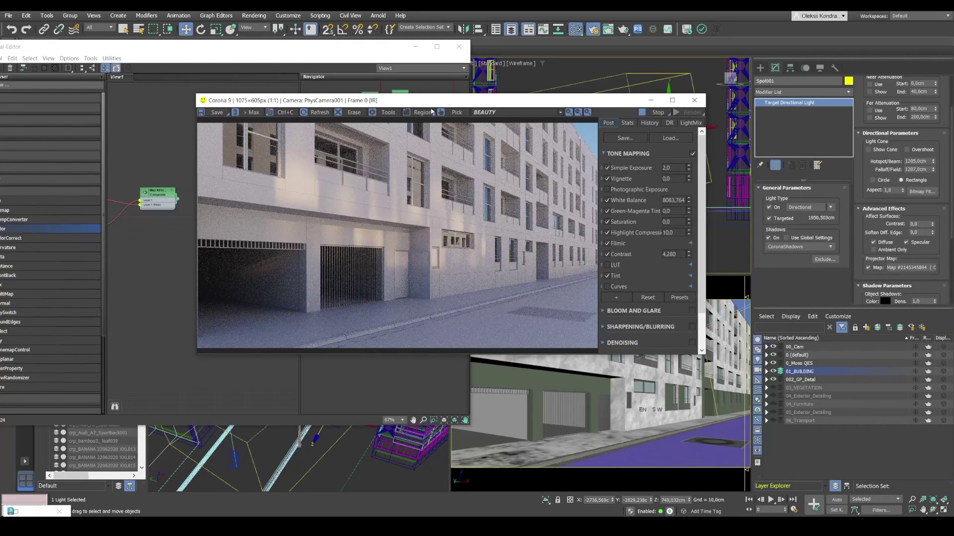
{"action": "left_click_drag", "start_coordinate": [436, 107], "coordinate": [702, 104]}
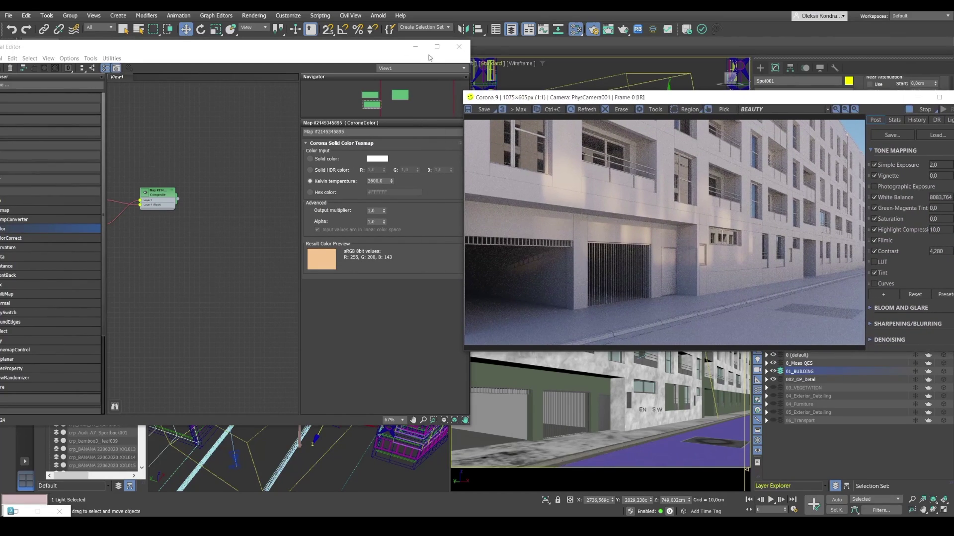
{"action": "left_click", "coordinate": [415, 46]}
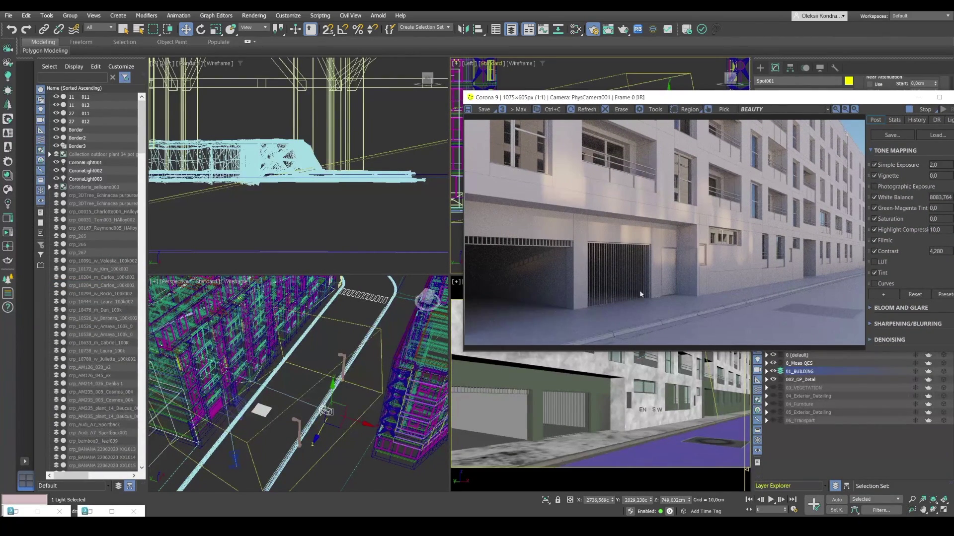
- Shift-drag Spot001 to clone an independent copy named Spot002, then select the new light
{"action": "left_click", "coordinate": [281, 379]}
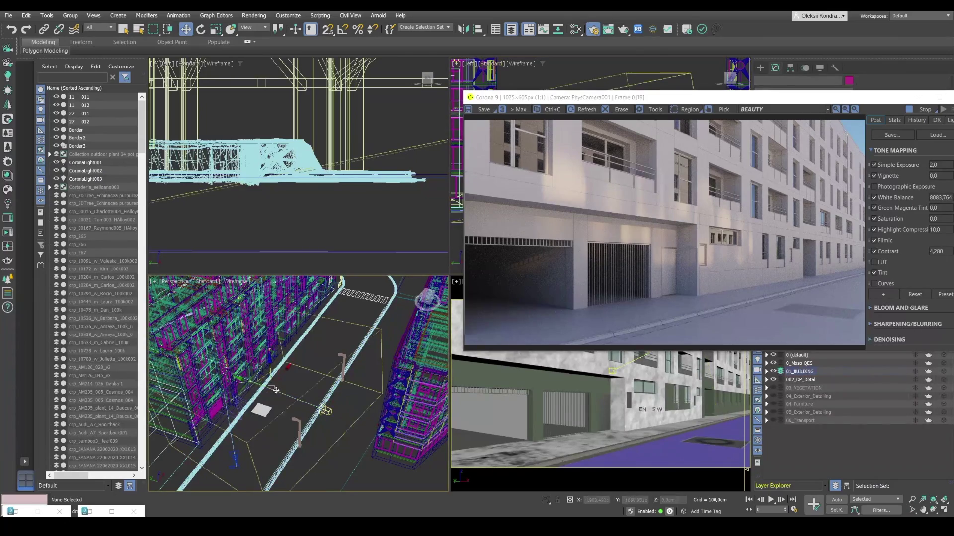
{"action": "left_click_drag", "start_coordinate": [282, 373], "coordinate": [318, 325], "text": "shift"}
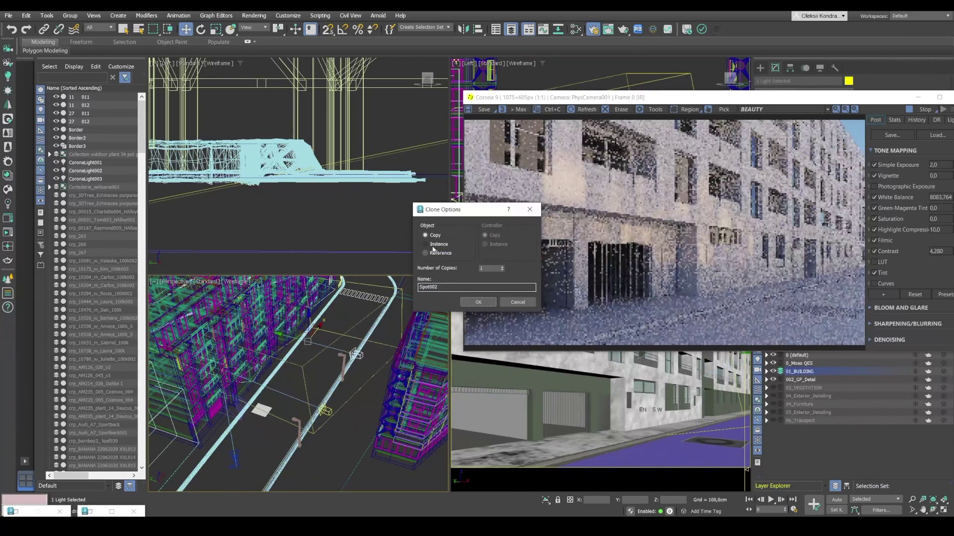
{"action": "left_click", "coordinate": [478, 302]}
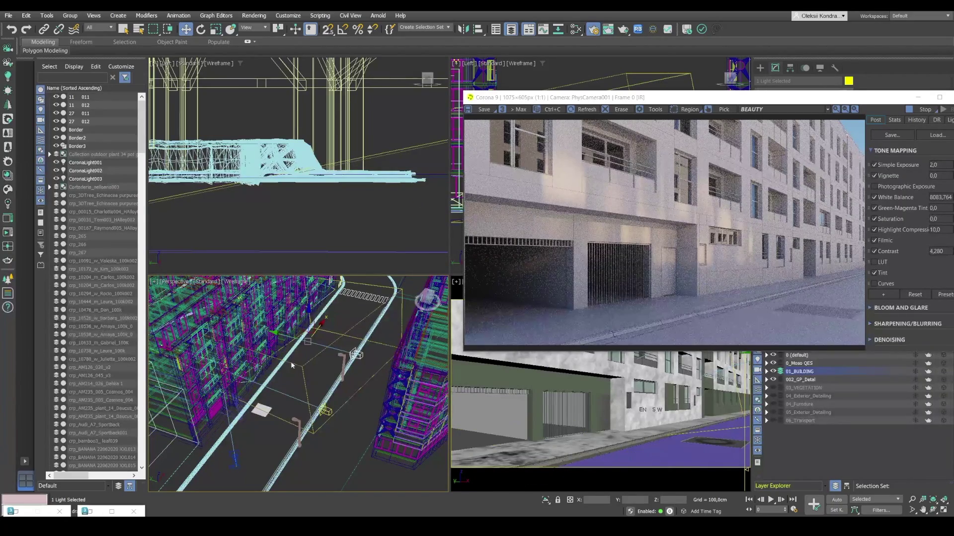
{"action": "left_click", "coordinate": [313, 344]}
{"action": "left_click", "coordinate": [313, 344]}
{"action": "right_click", "coordinate": [312, 345]}
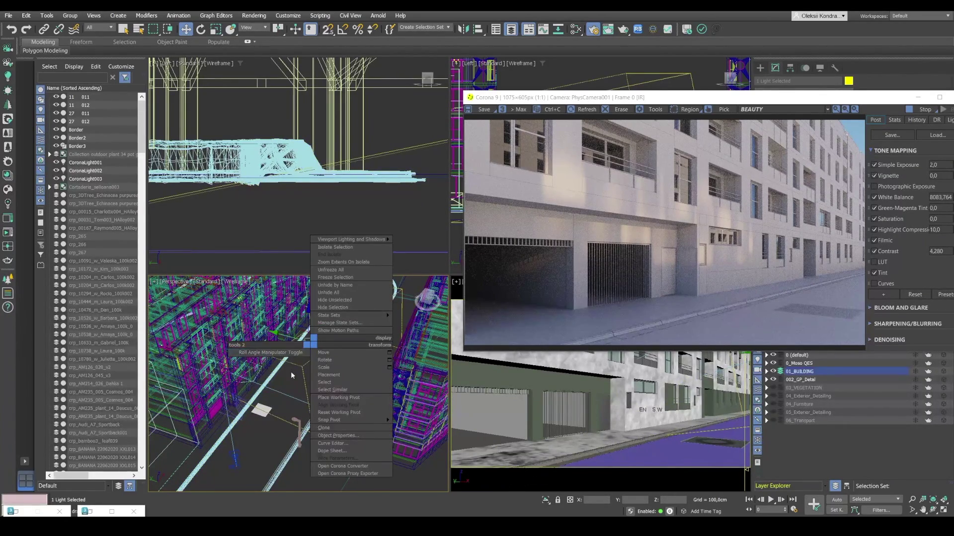
{"action": "left_click", "coordinate": [284, 353]}
- Restrict selection to Lights and move Spot002's target left and down toward the ground
{"action": "key", "text": "t"}
{"action": "key", "text": "z"}
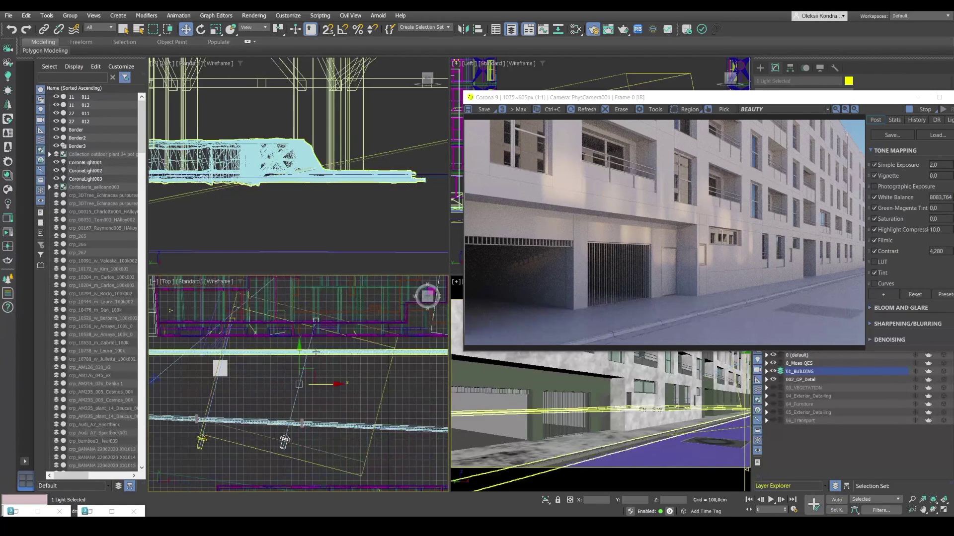
{"action": "scroll", "coordinate": [306, 324], "scroll_direction": "up", "scroll_amount": 3}
{"action": "left_click", "coordinate": [306, 323]}
{"action": "left_click", "coordinate": [99, 27]}
{"action": "left_click", "coordinate": [97, 53]}
{"action": "left_click", "coordinate": [299, 308]}
{"action": "left_click_drag", "start_coordinate": [299, 305], "coordinate": [275, 306]}
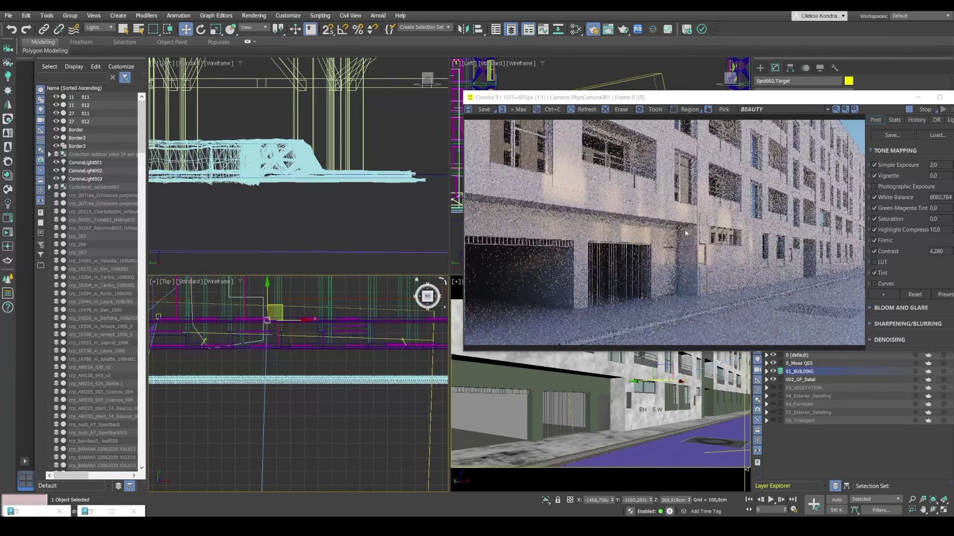
{"action": "key", "text": "l"}
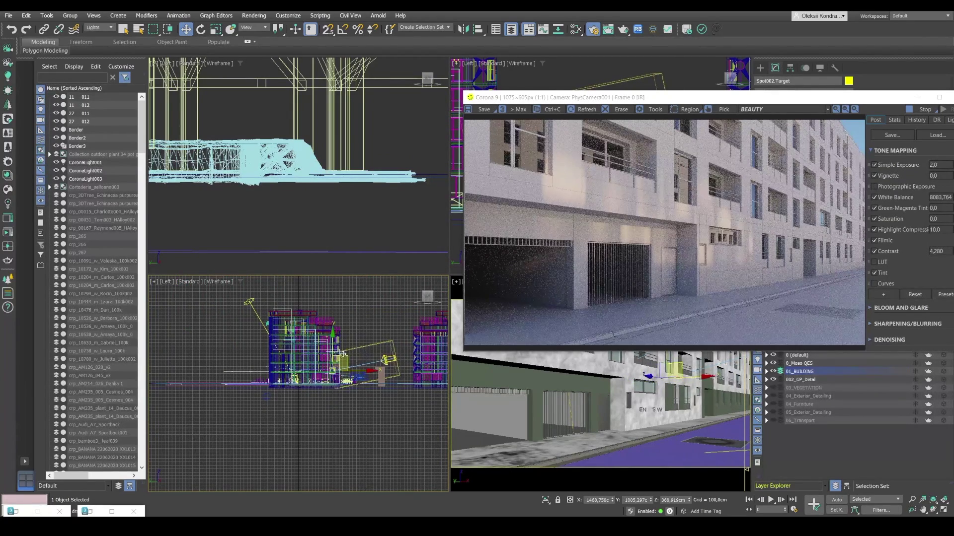
{"action": "mouse_move", "coordinate": [341, 355]}
{"action": "left_mouse_down"}
{"action": "mouse_move", "coordinate": [333, 348]}
{"action": "mouse_move", "coordinate": [332, 357]}
{"action": "left_mouse_up"}
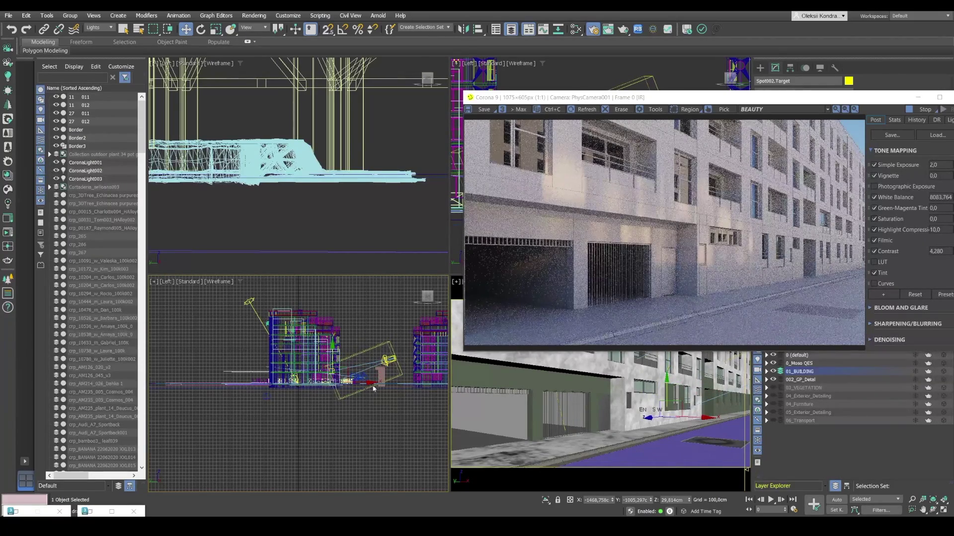
- Move Spot002 itself further left along the street in the Top viewport
{"action": "key", "text": "t"}
{"action": "scroll", "coordinate": [303, 347], "scroll_direction": "up", "scroll_amount": 4}
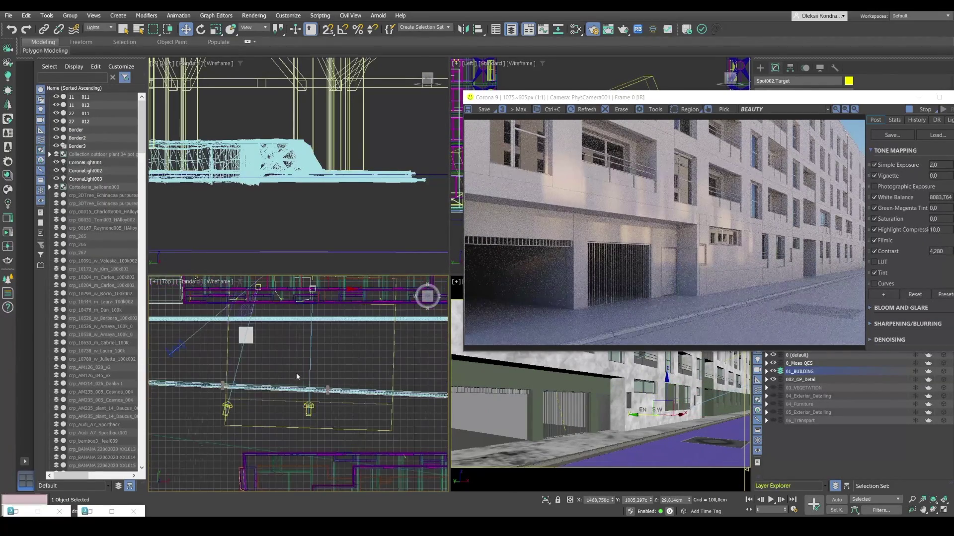
{"action": "left_click", "coordinate": [311, 363]}
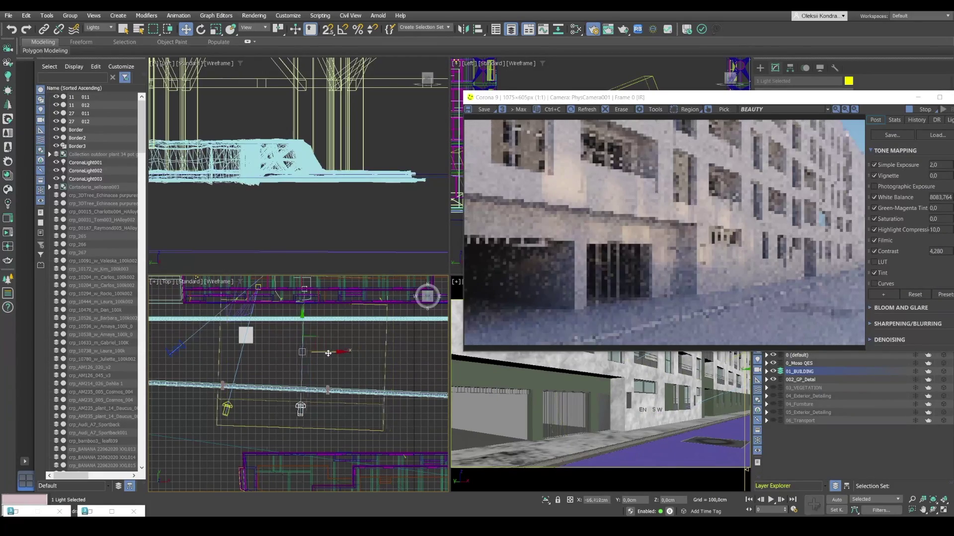
{"action": "left_click_drag", "start_coordinate": [338, 354], "coordinate": [302, 354]}
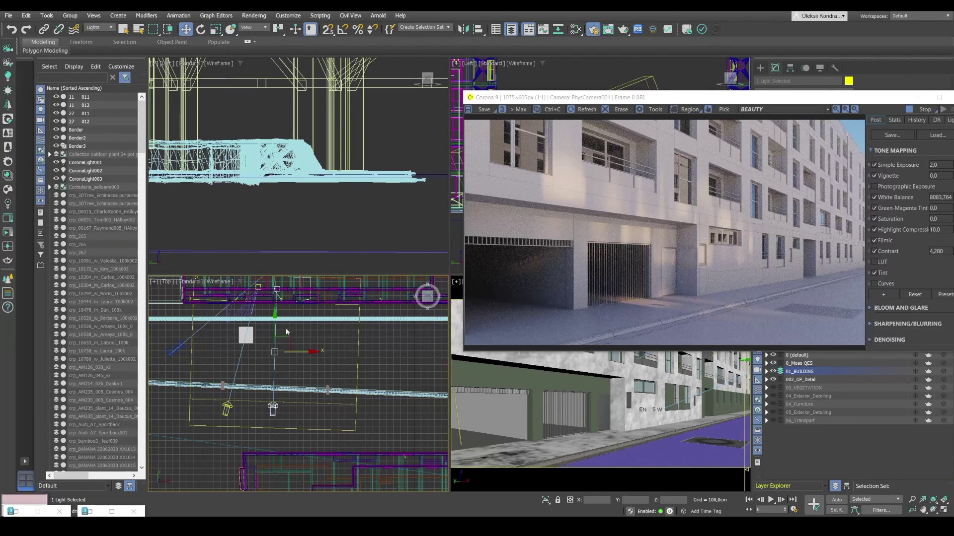
{"action": "left_click_drag", "start_coordinate": [276, 335], "coordinate": [274, 336]}
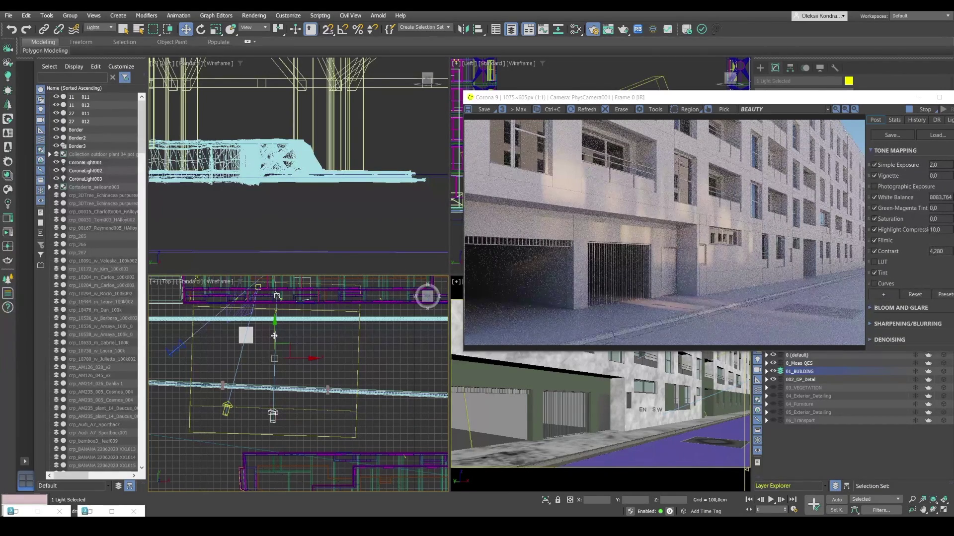
{"action": "left_click_drag", "start_coordinate": [297, 358], "coordinate": [230, 353]}
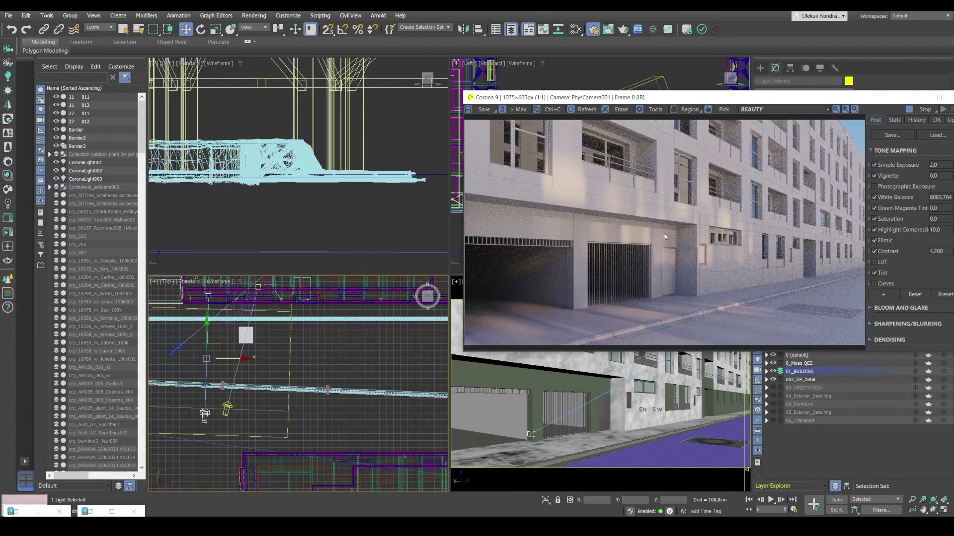
{"action": "left_click_drag", "start_coordinate": [587, 99], "coordinate": [528, 74]}
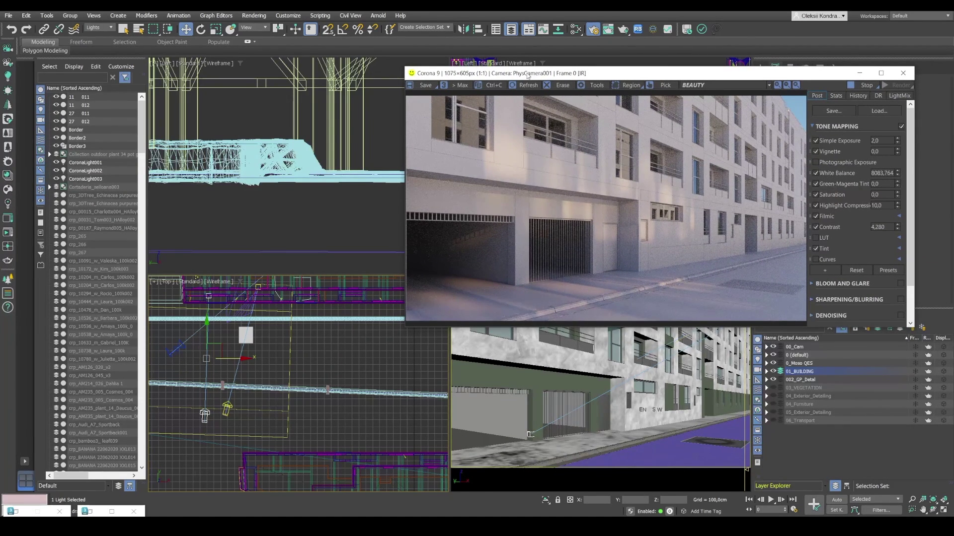
- Shift the frame buffer left and press M to show the Composite graph with the 3600 K CoronaColor
{"action": "left_click_drag", "start_coordinate": [528, 74], "coordinate": [446, 73]}
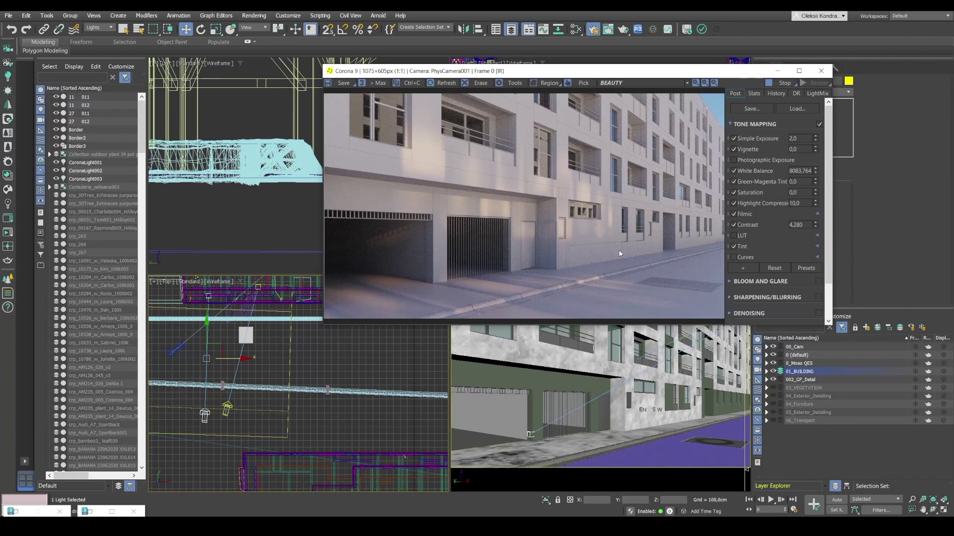
{"action": "key", "text": "m"}
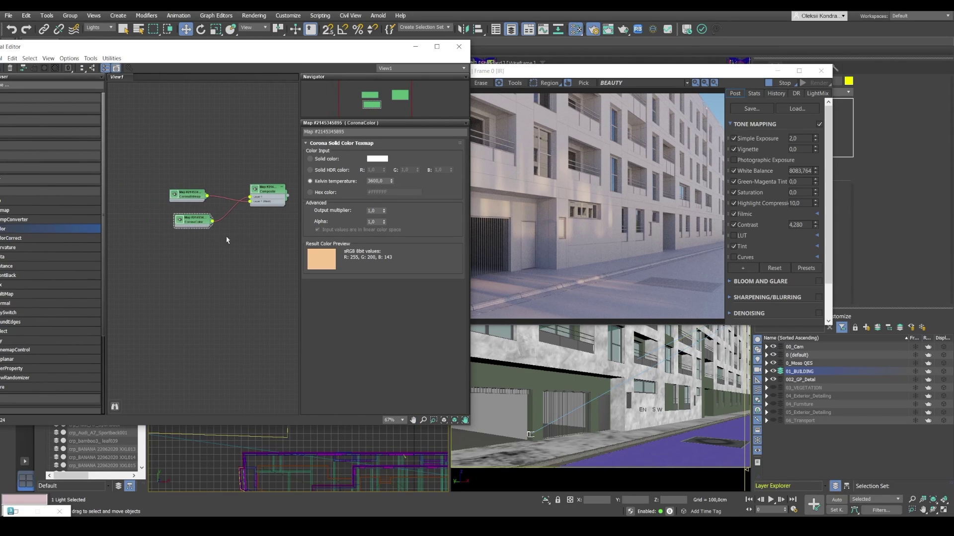
- Show the sunlight_reflect_6 CoronaBitmap node's parameters and preview the image with its crop region (U 0.161, V 0.316, W 0.652, H 0.516)
{"action": "left_click", "coordinate": [193, 196]}
{"action": "left_click", "coordinate": [193, 221]}
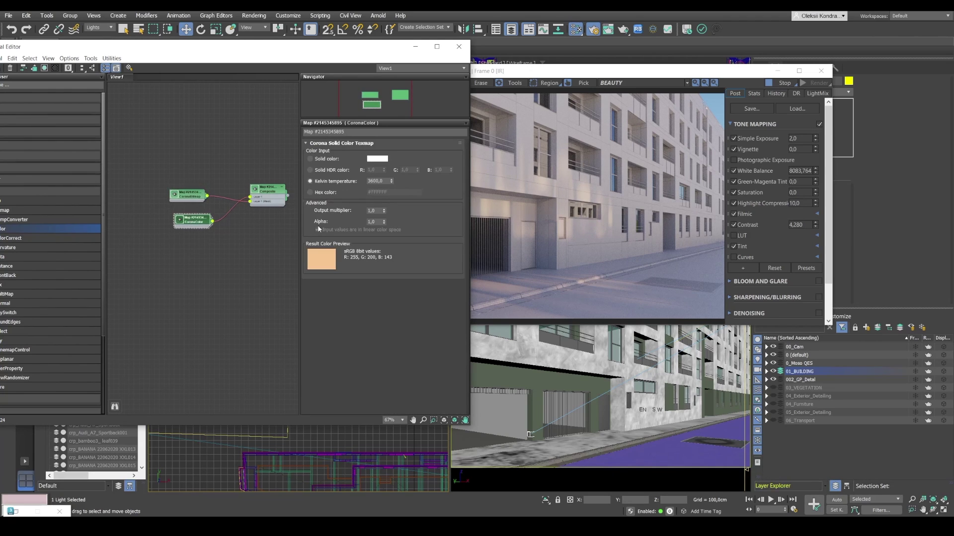
{"action": "left_click", "coordinate": [187, 197]}
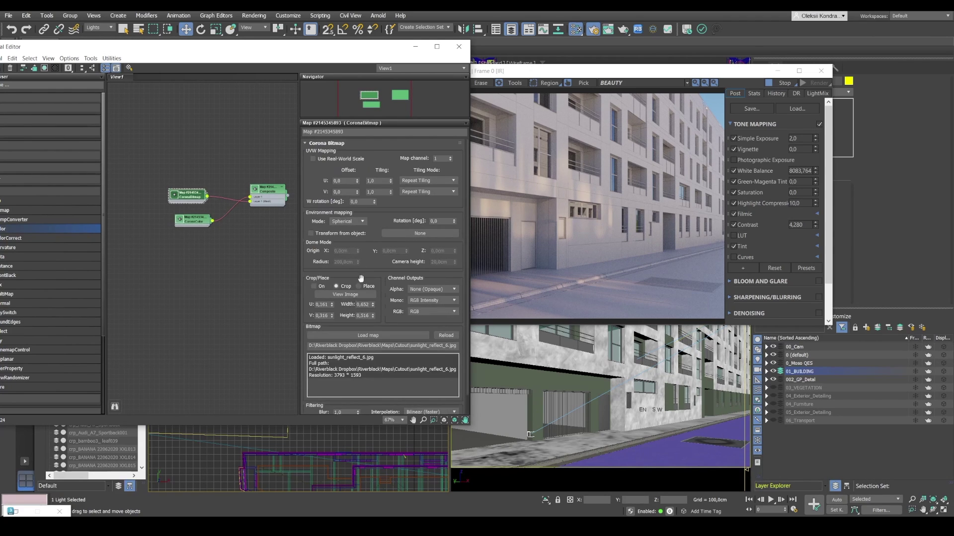
{"action": "left_click", "coordinate": [320, 294]}
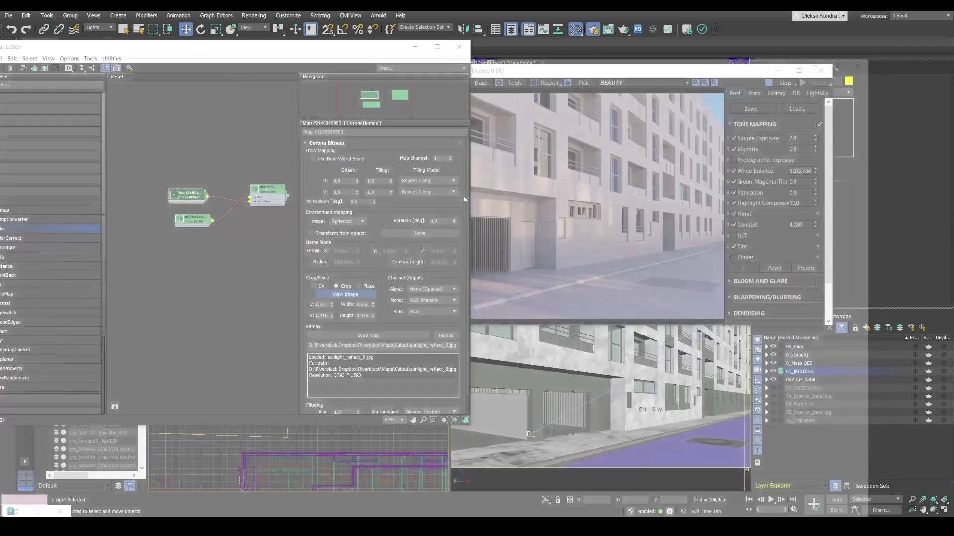